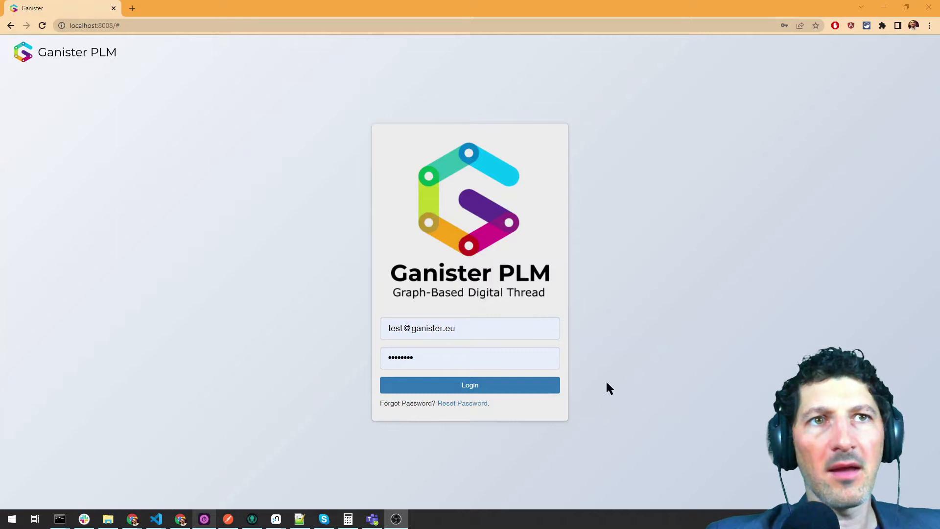
- Log in to Ganister PLM and open the still-empty Customer list view
click(507, 391)
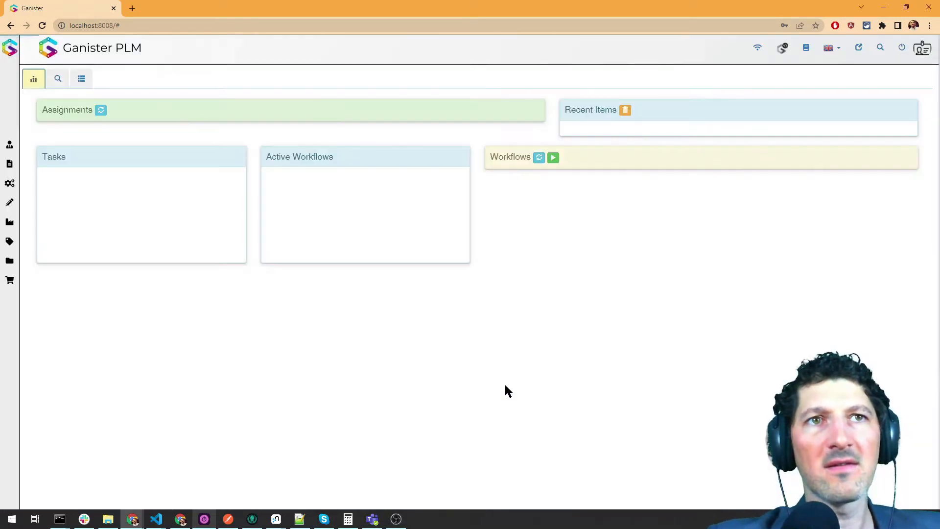
click(91, 80)
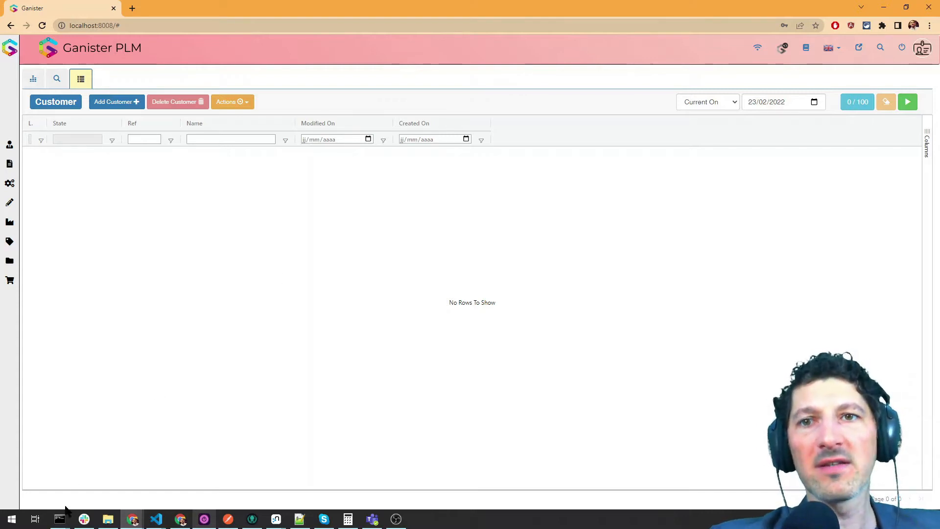
- Start the loader with npm run dataLoader in Command Prompt and choose Export Template
mouse_move(60, 519)
click(90, 471)
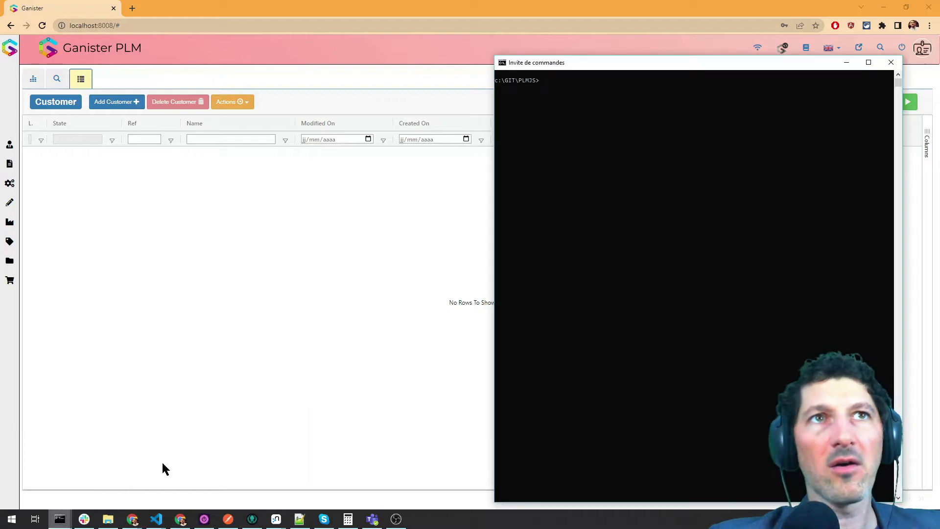
click(568, 204)
text(npm run dataLoader)
key(Return)
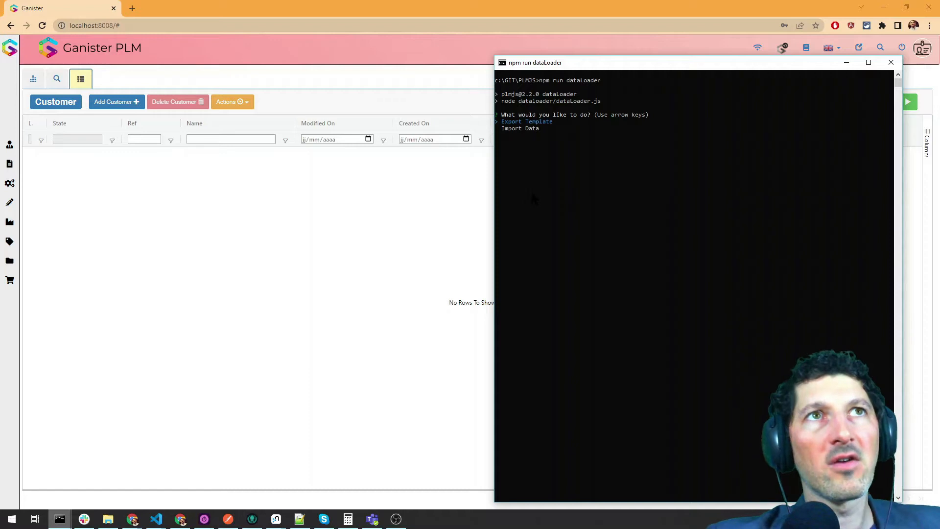
key(Return)
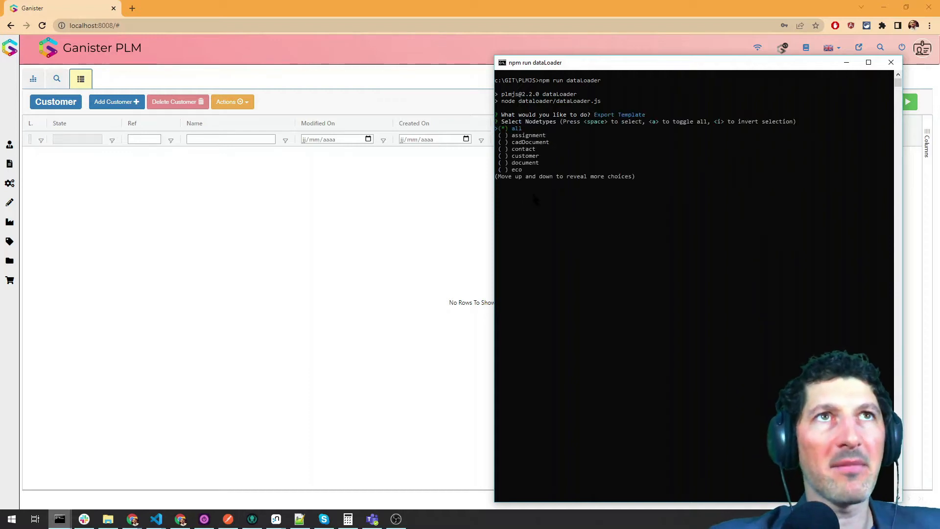
- Select only the customer node type with no relationships and export the template
key(Down)
key(Down)
key(Up)
key(Up)
key(Up)
key(Up)
key(Down)
key(Down)
key(Up)
key(Up)
key(Down)
key(Down)
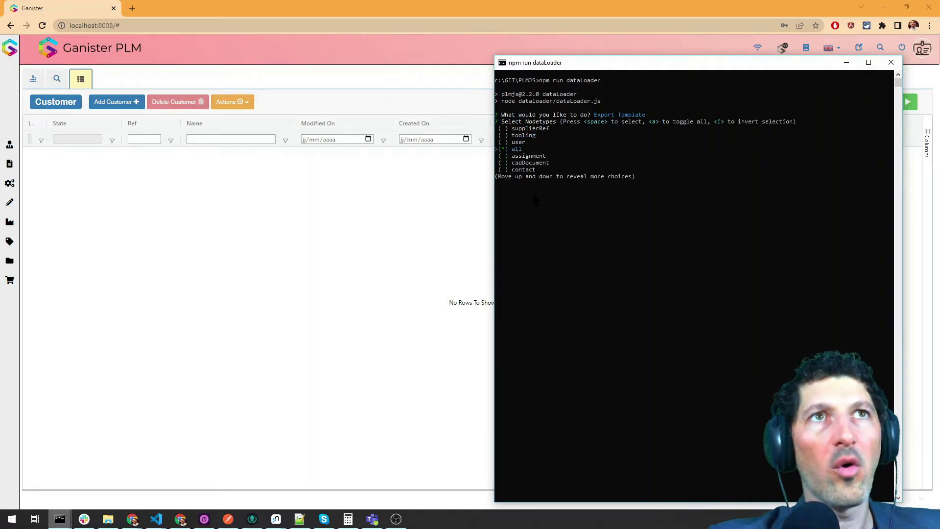
key(space)
key(Down)
key(Down)
key(Down)
key(Down)
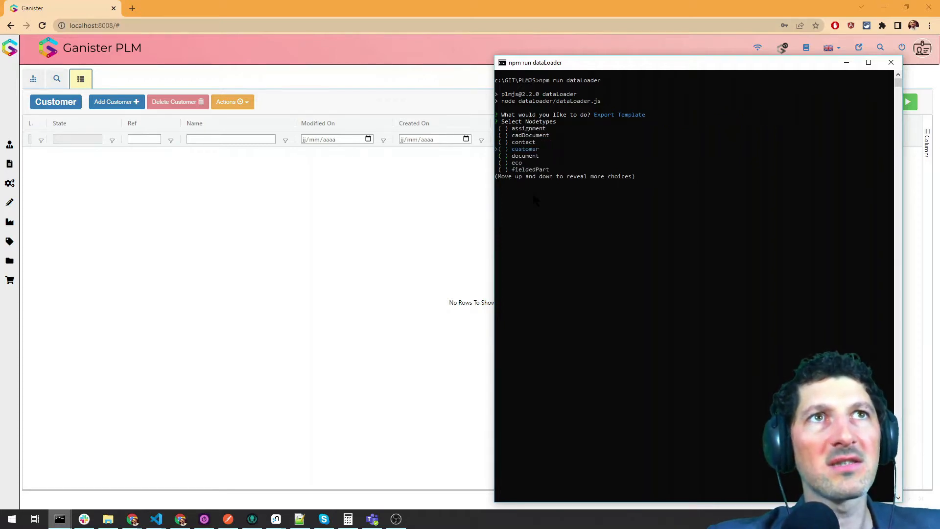
key(space)
key(Return)
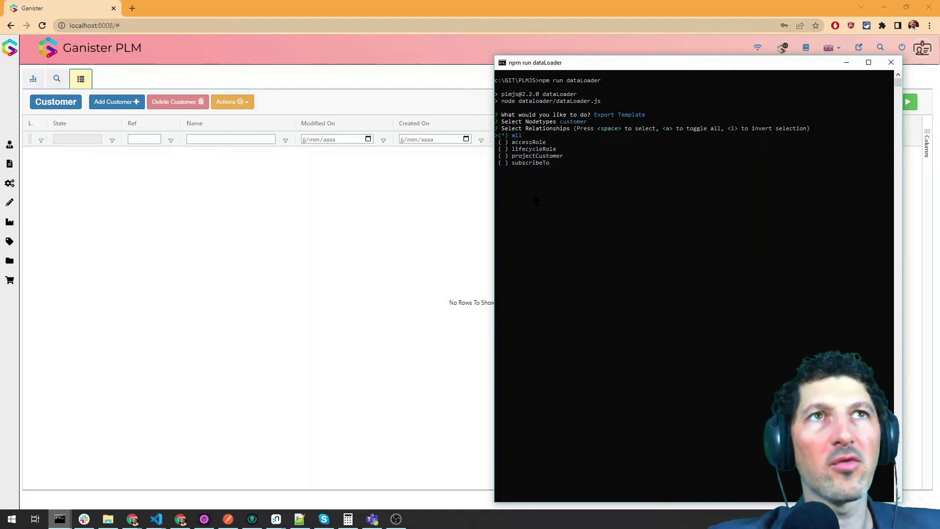
key(space)
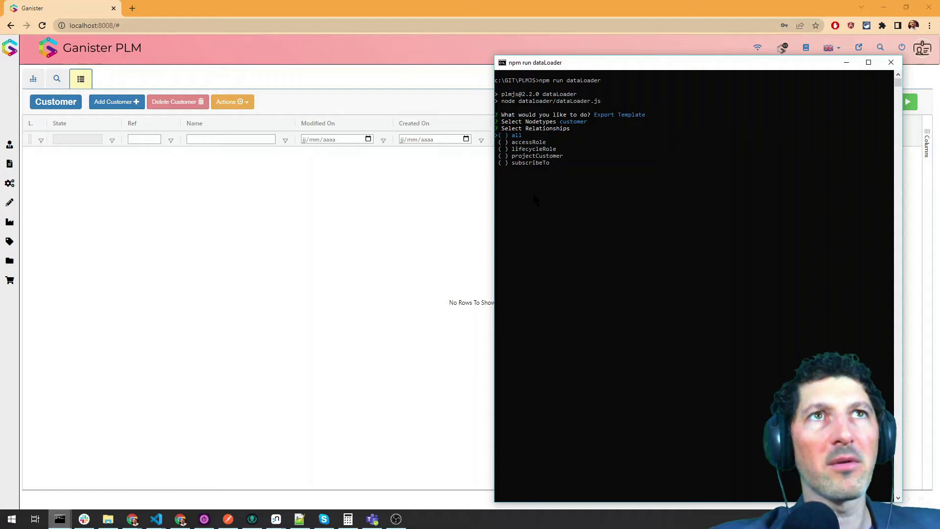
key(Return)
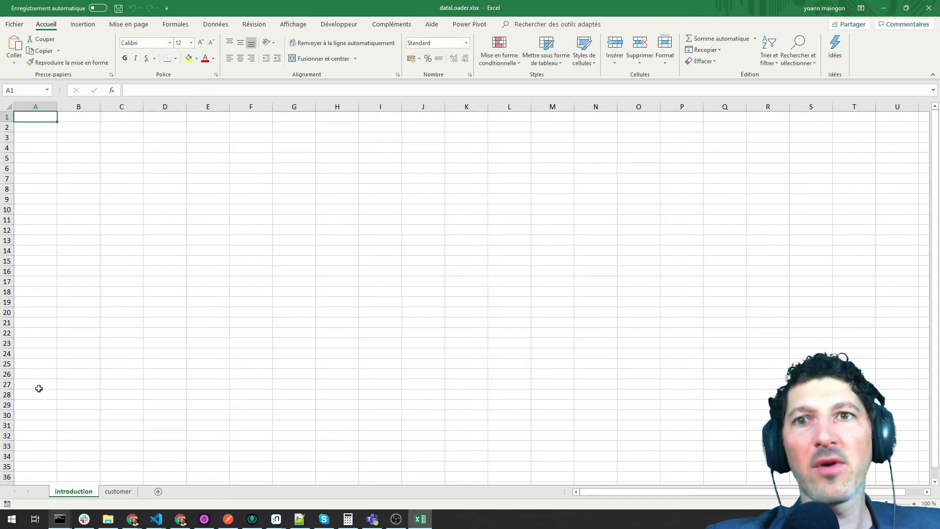
- On the customer sheet, enter CUST000001 as the _id in cell A3
click(104, 207)
click(29, 119)
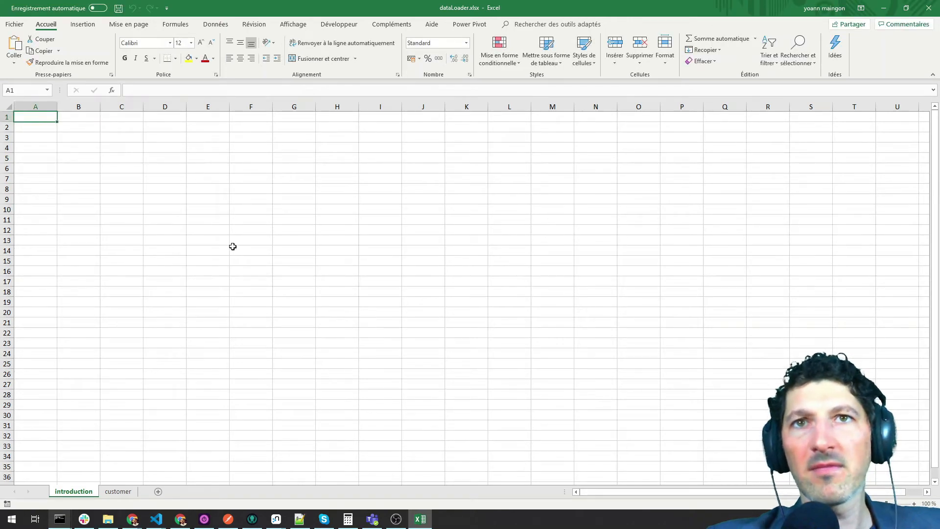
click(110, 492)
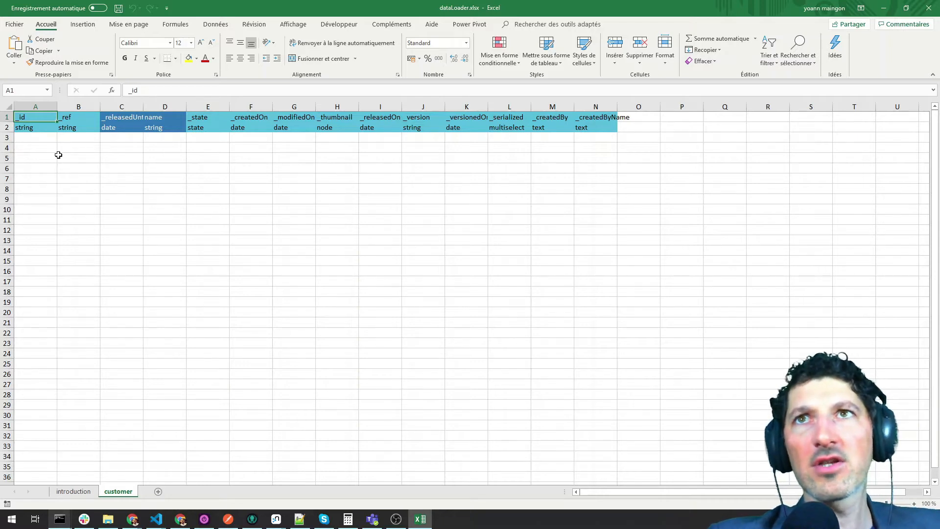
click(160, 157)
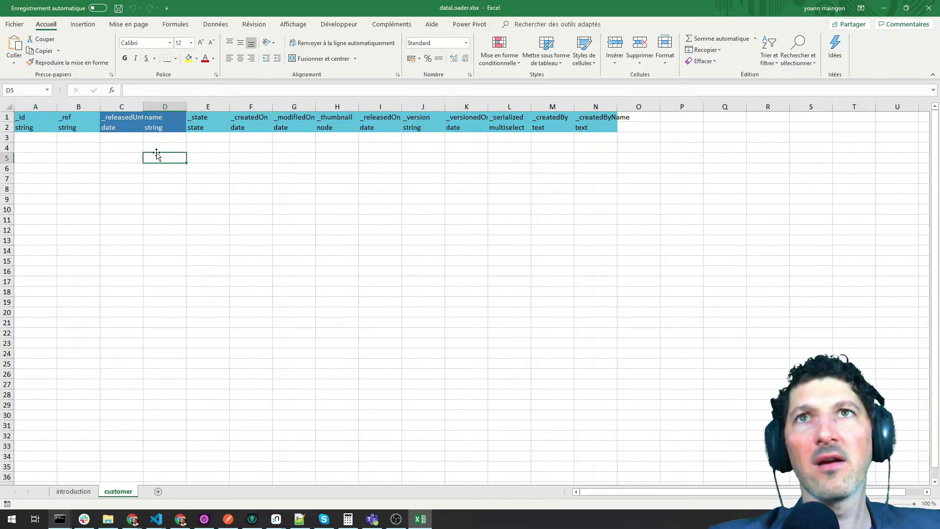
drag(205, 117, 205, 126)
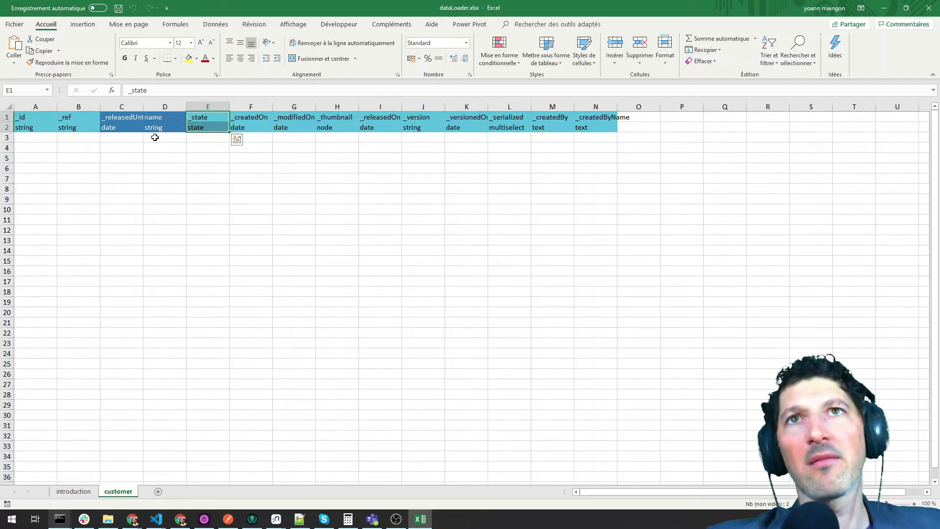
drag(126, 117, 162, 126)
click(111, 157)
click(115, 141)
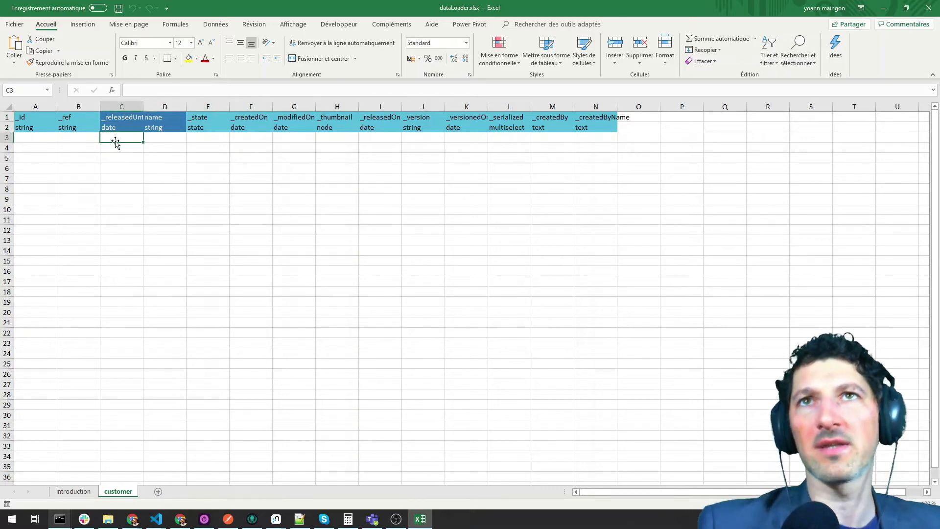
key(Left)
key(Left)
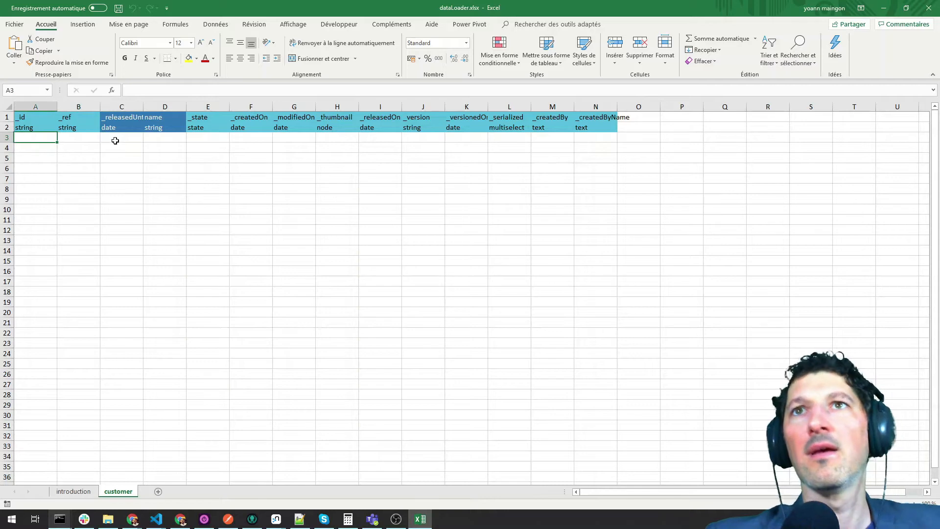
text(CUST)
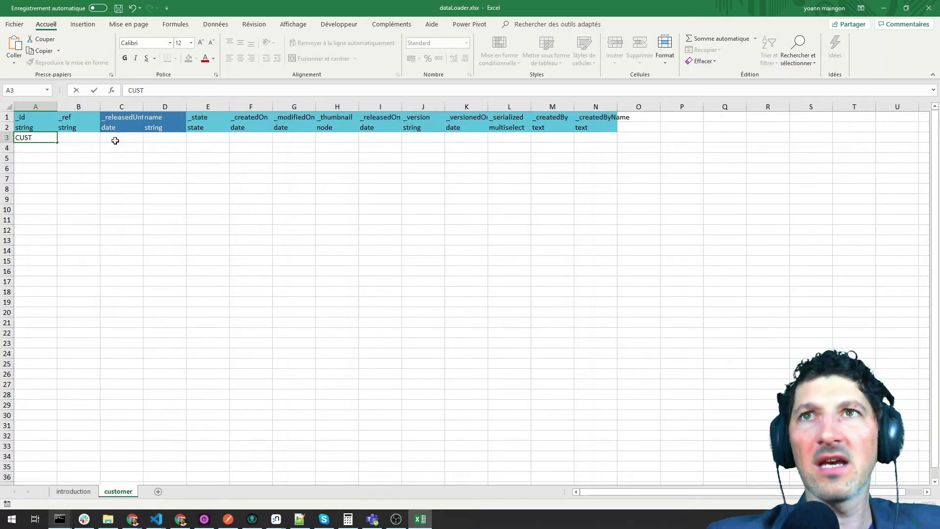
text(0000)
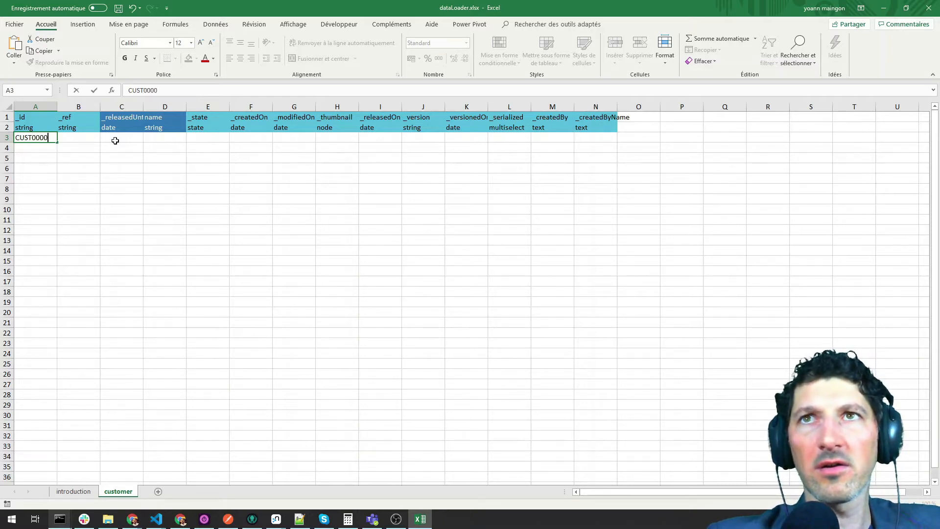
text(01)
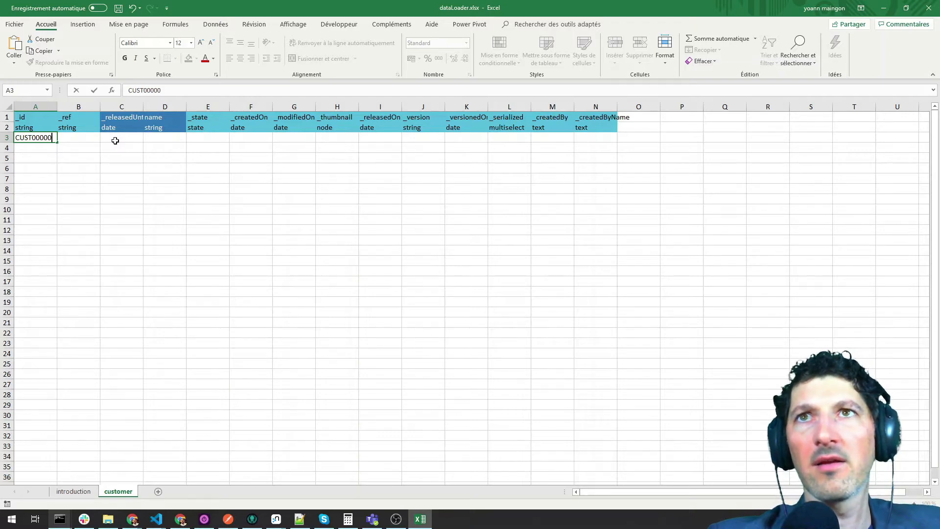
key(Return)
- Copy CUST000001 into B3 (_ref) and D3 (name), and set E3 _state to draft
click(47, 138)
mouse_move(57, 142)
mouse_down()
mouse_move(57, 254)
mouse_move(45, 139)
mouse_up()
key(ctrl+c)
click(74, 136)
key(ctrl+v)
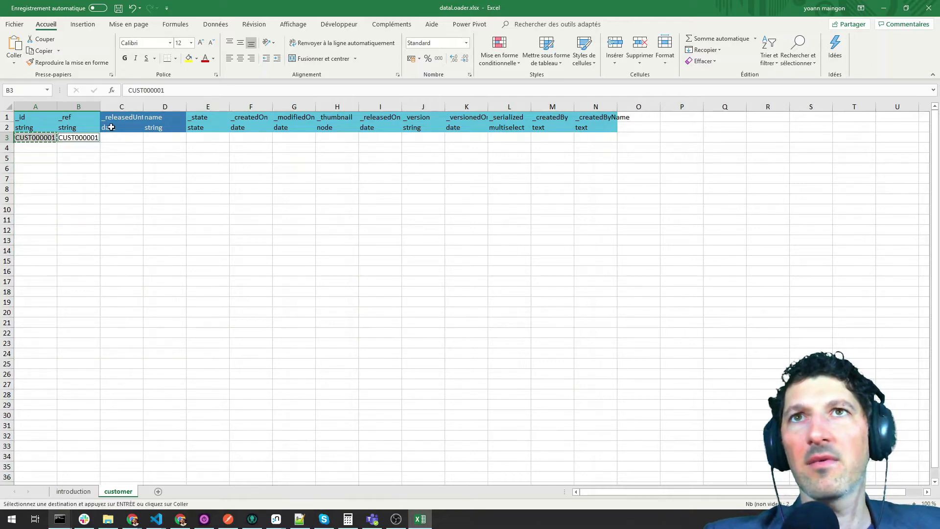
click(156, 138)
key(ctrl+v)
click(203, 139)
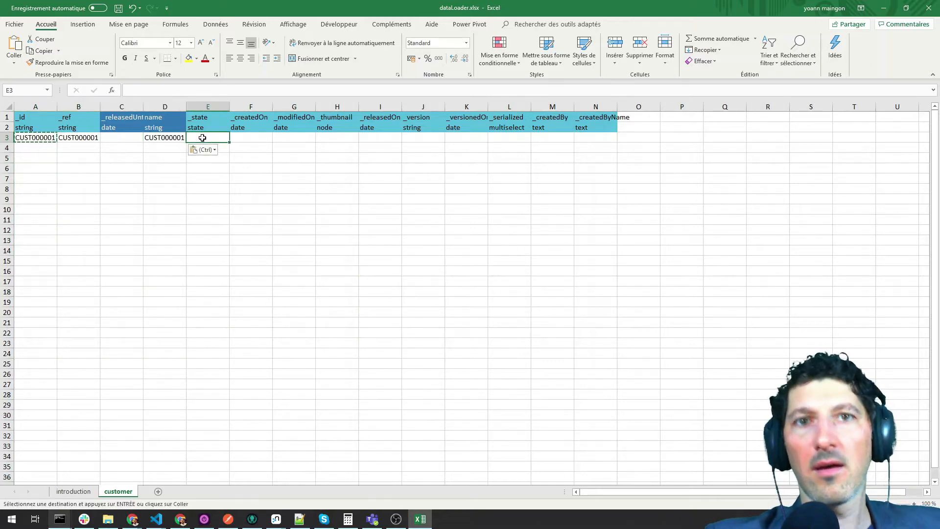
text(draft)
key(Return)
click(202, 138)
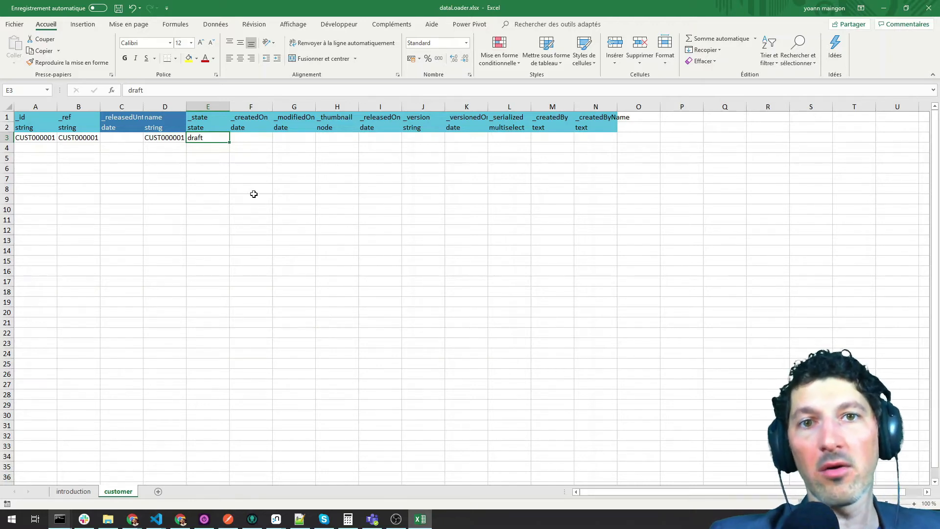
- Try copying the CUST000001 row down the sheet by dragging, then scroll back to the top
click(56, 165)
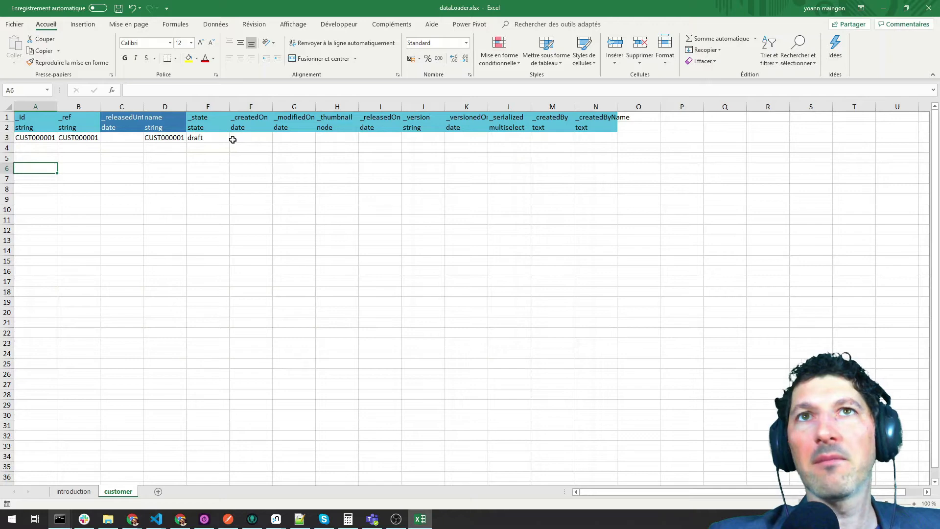
click(206, 136)
drag(35, 138, 231, 485)
drag(242, 523, 230, 421)
drag(225, 471, 222, 482)
scroll(239, 338, up, 9)
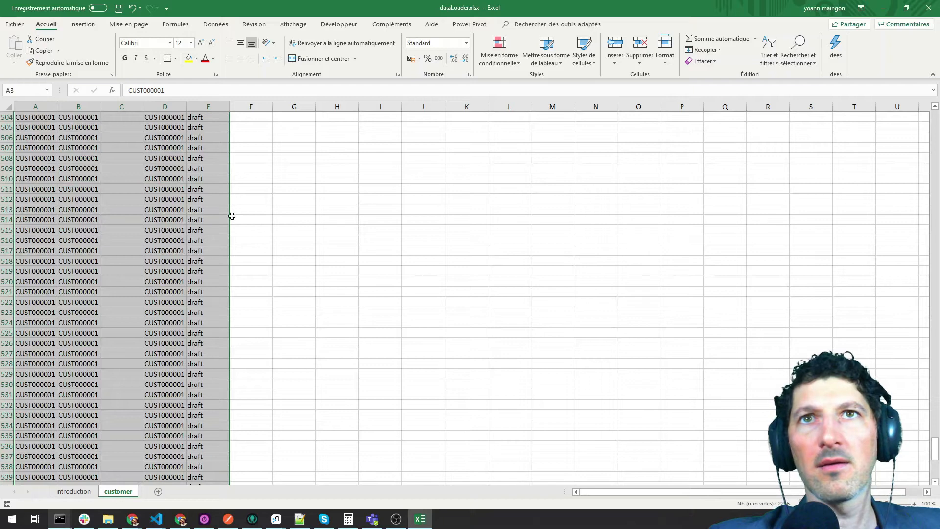
click(662, 203)
scroll(480, 234, up, 12)
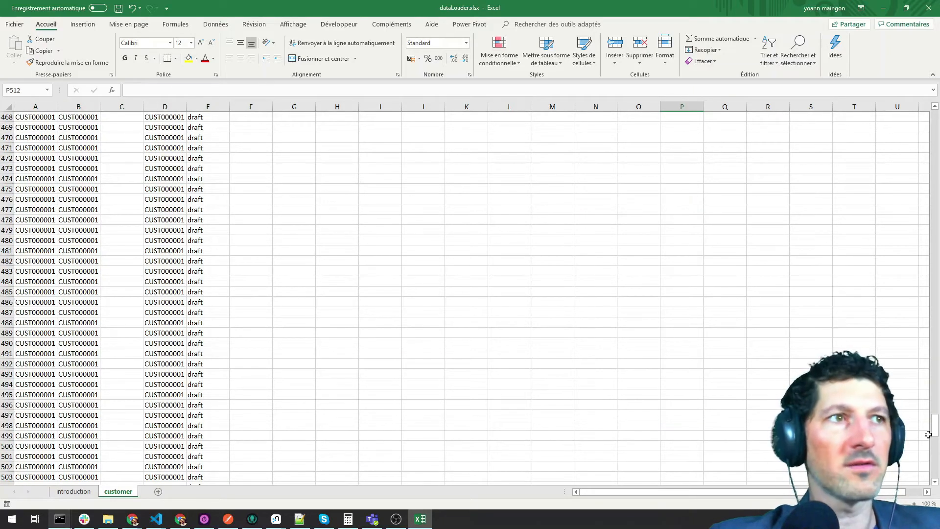
drag(935, 431, 935, 120)
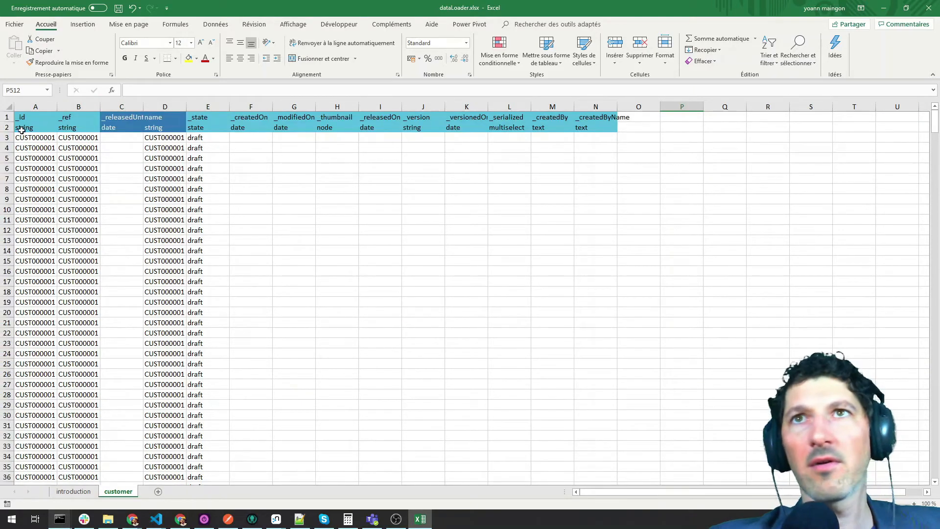
- Set A4 to CUST000002 and copy it into B4 and D4
click(43, 142)
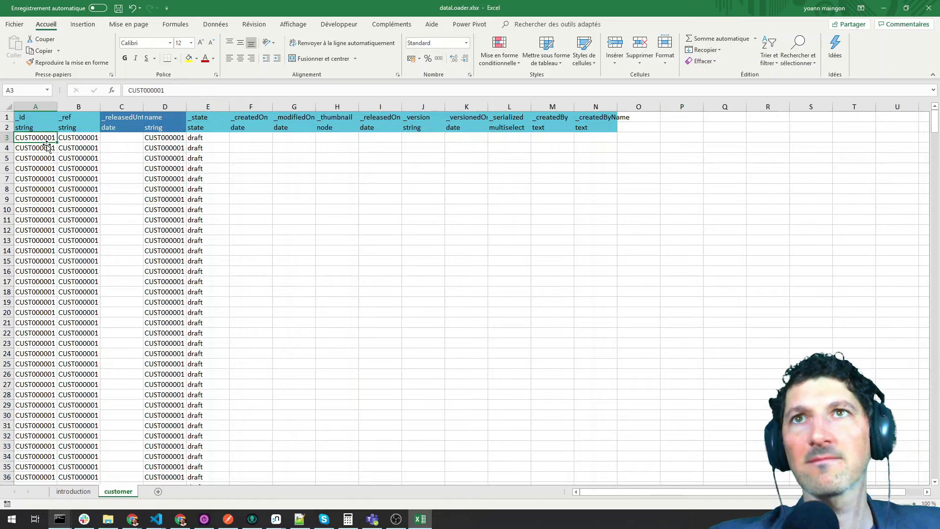
click(48, 147)
click(171, 93)
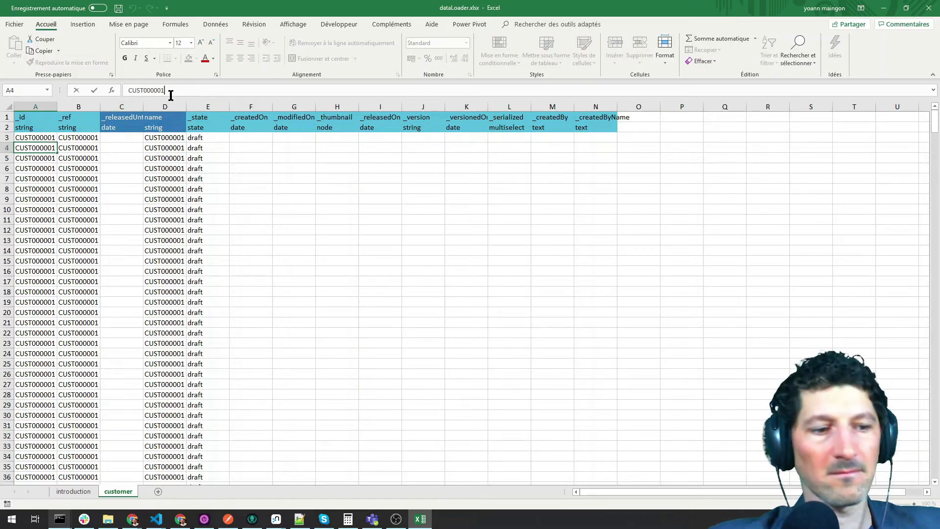
key(Return)
click(48, 148)
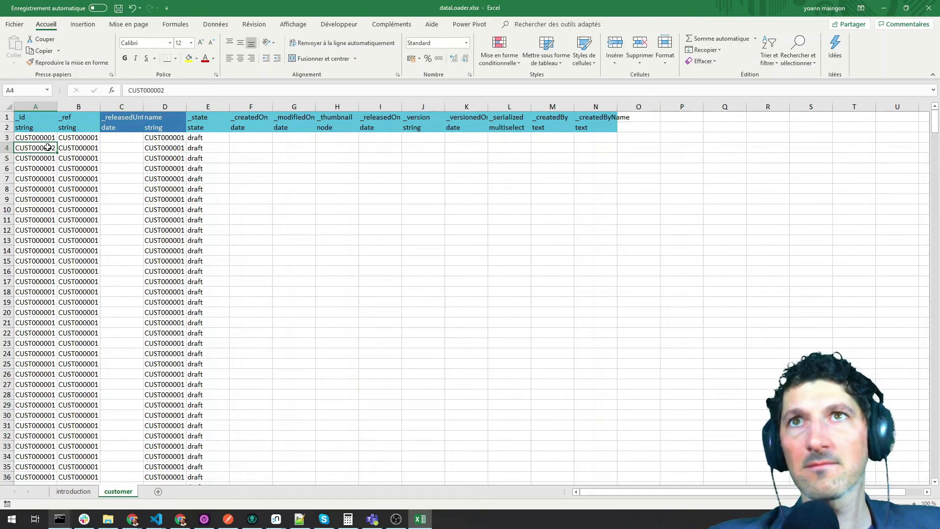
key(ctrl+c)
click(79, 148)
key(ctrl+v)
click(157, 148)
key(ctrl+v)
- Fill A3:E4 down to row 713 for CUST000001–CUST000711, then save and close the workbook
drag(43, 138, 234, 451)
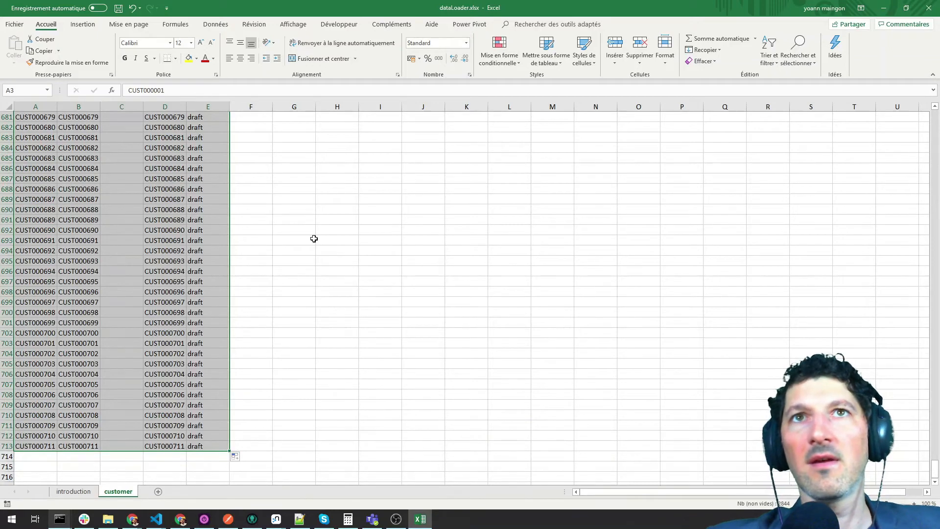
click(312, 239)
scroll(262, 122, up, 20)
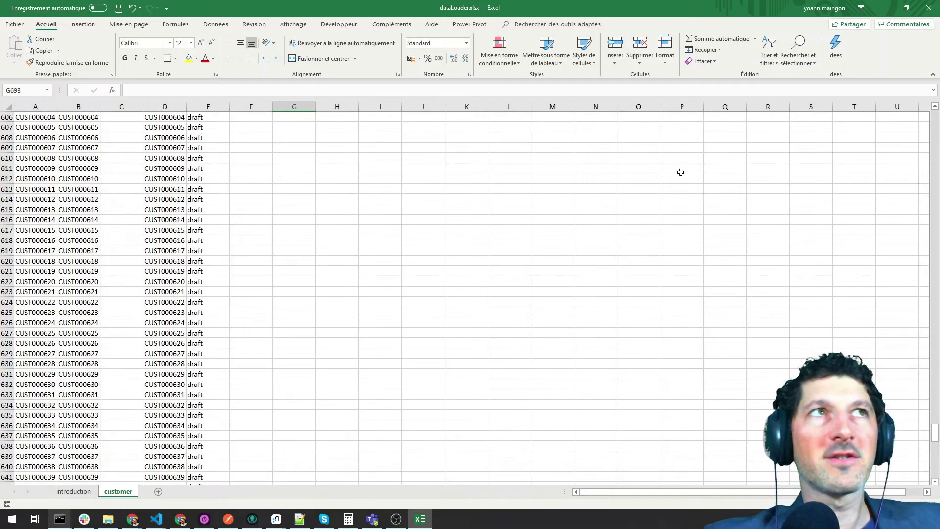
click(921, 11)
click(429, 271)
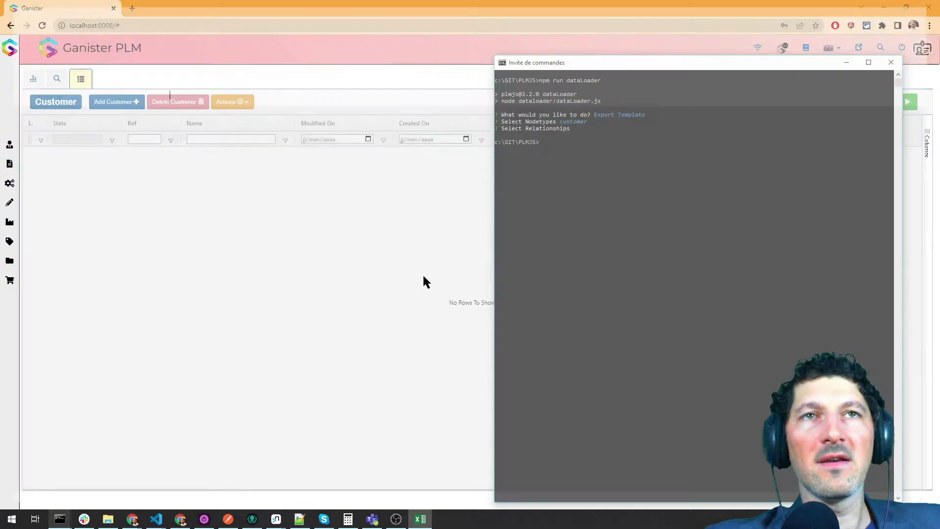
- Rerun dataLoader choosing Import Data, Yes to backup, and Excel as the source file type
click(636, 222)
key(Up)
key(Return)
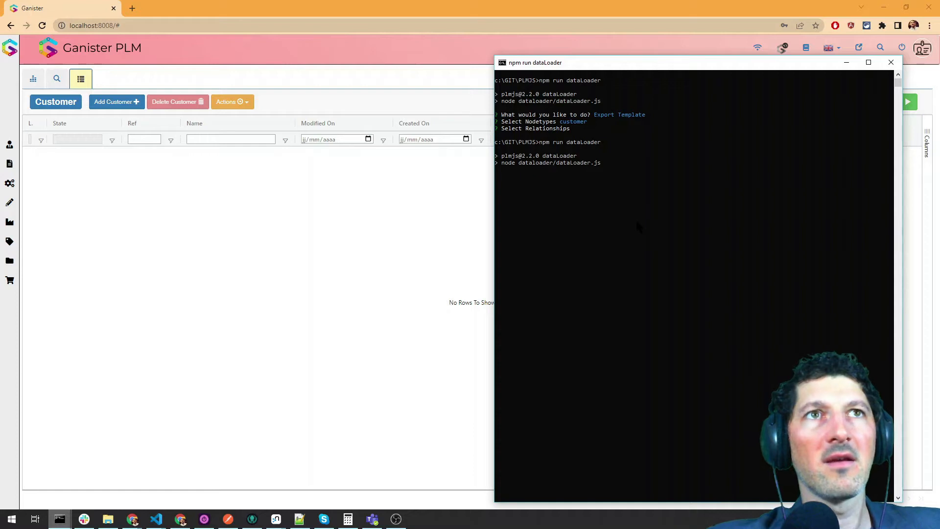
key(Down)
key(Return)
key(Return)
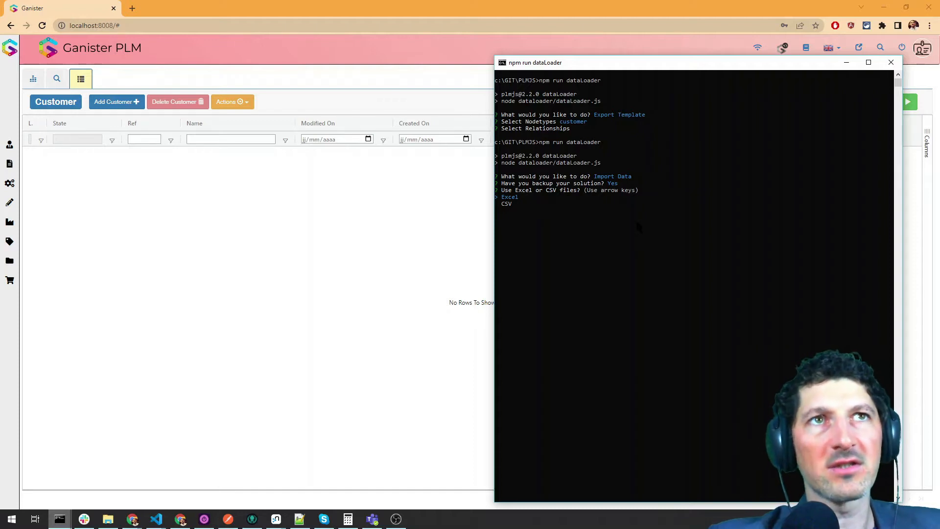
key(Return)
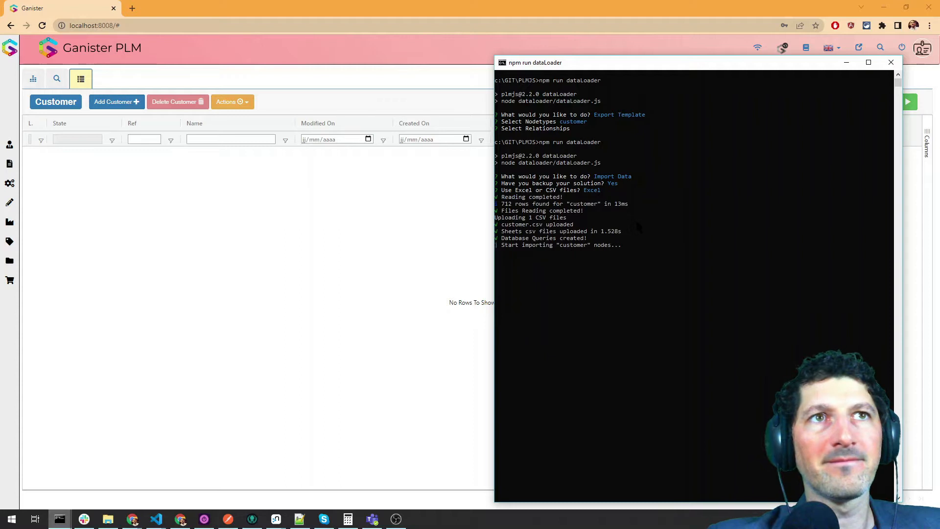
- Refresh the Customer list in Chrome and raise the maximum result count from 100 to 900
click(303, 231)
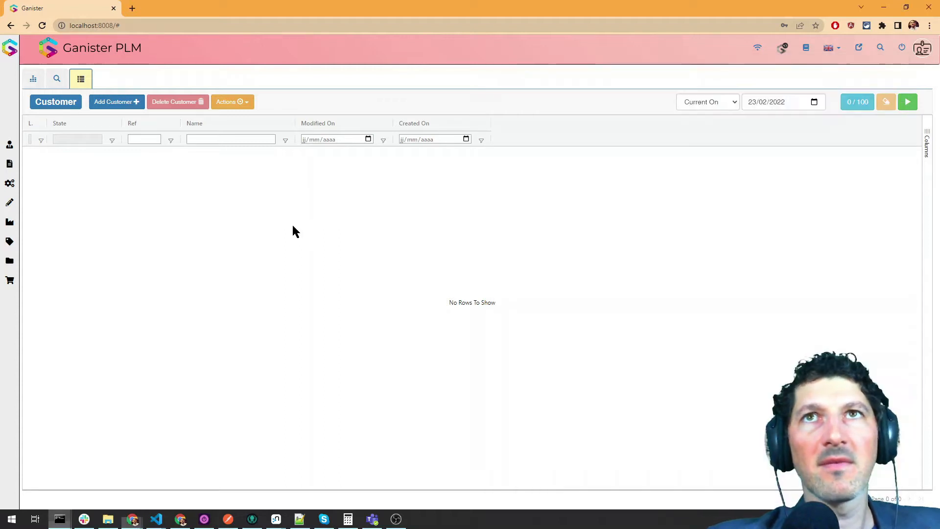
click(910, 102)
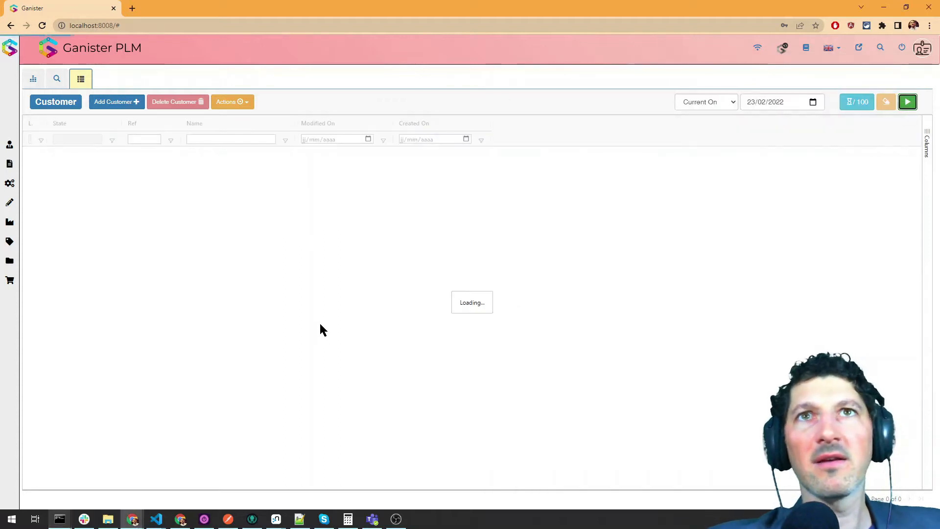
scroll(93, 210, down, 4)
scroll(91, 207, down, 2)
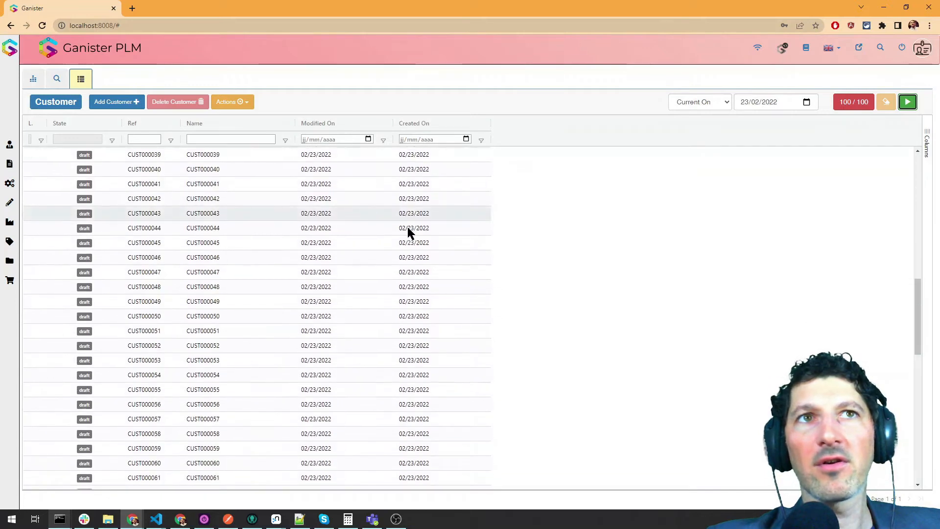
click(841, 101)
drag(469, 271, 435, 267)
text(900)
key(Return)
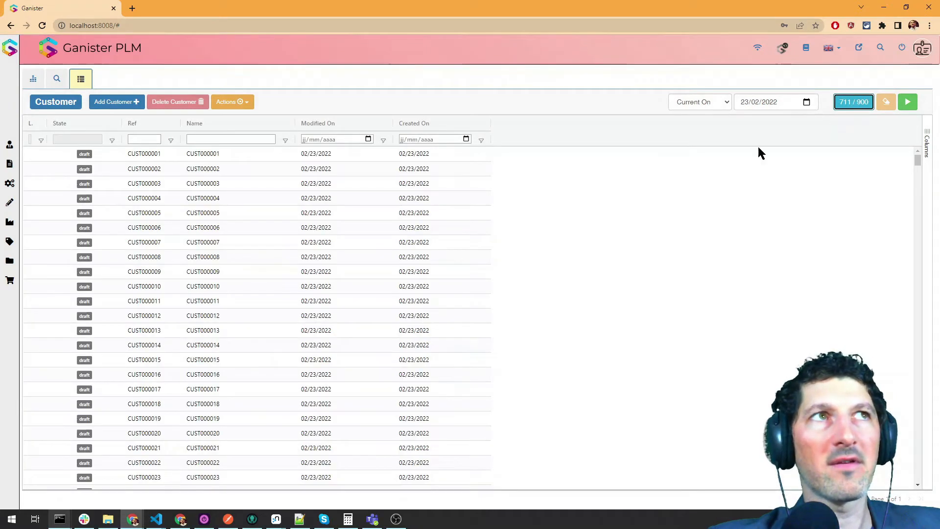
- Open customer CUST000358, toggle edit mode, then close its record
scroll(267, 193, down, 20)
scroll(914, 254, down, 20)
click(314, 285)
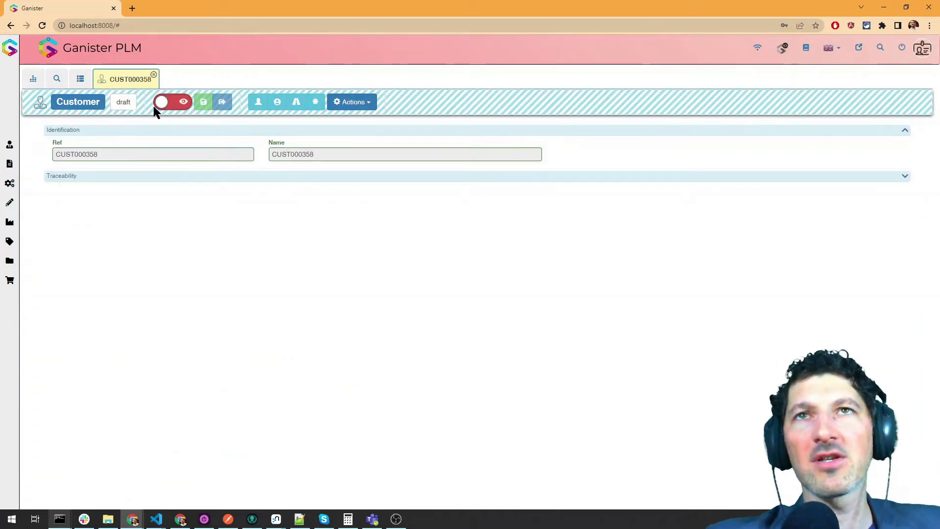
click(180, 104)
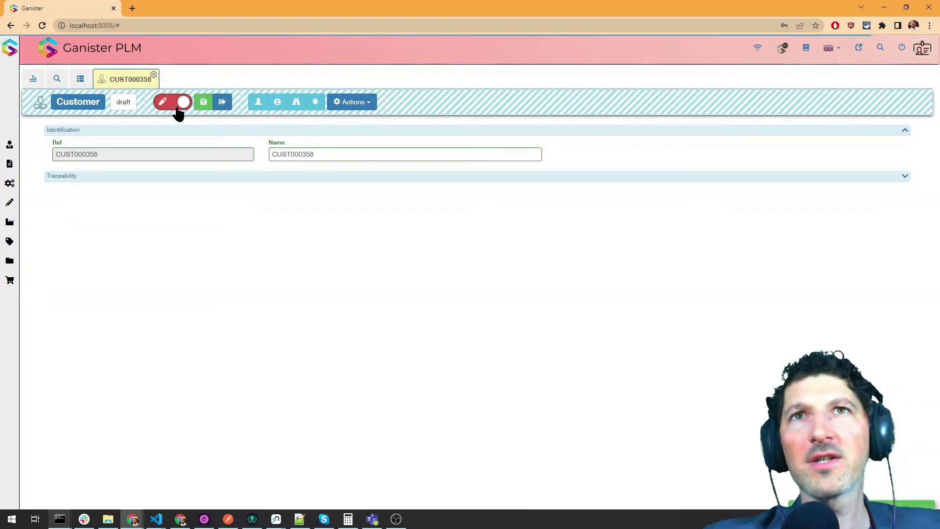
click(154, 75)
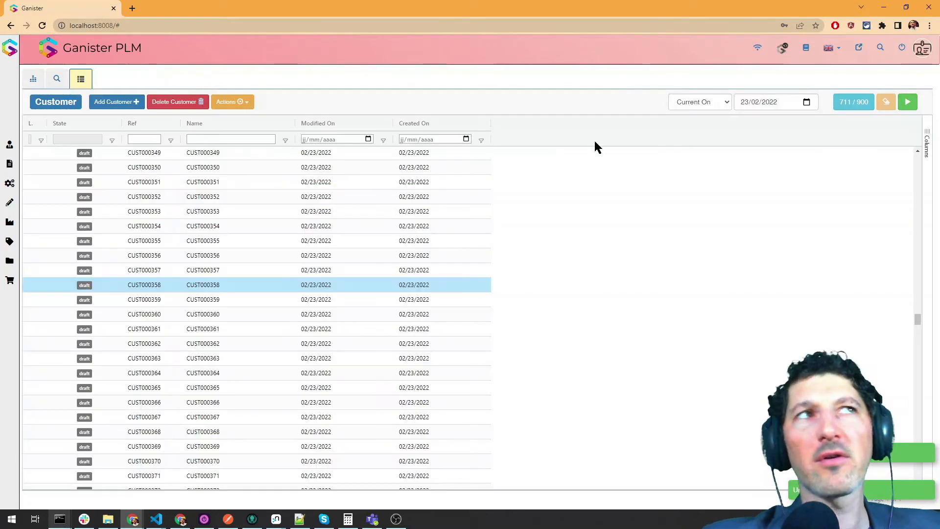
- In the Health Report, fix translations and LockState, update lockable state, and return to User app
click(858, 46)
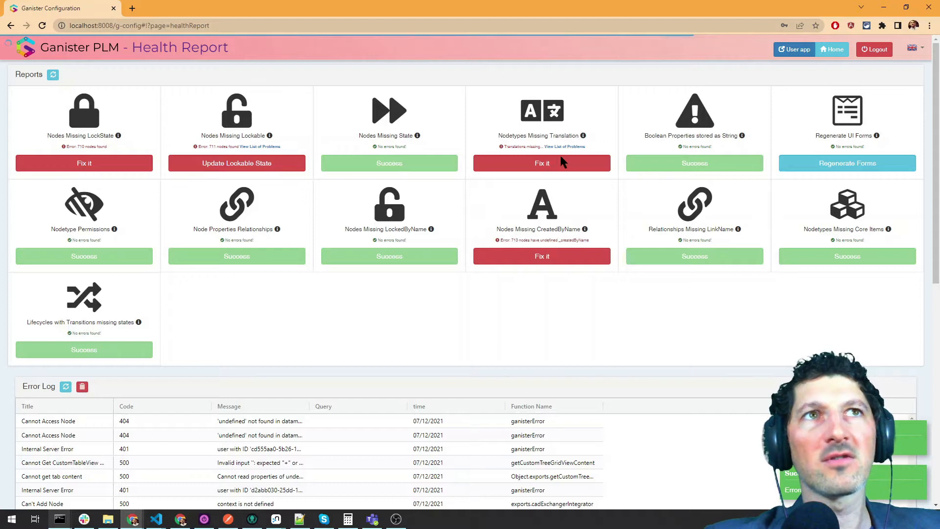
click(540, 168)
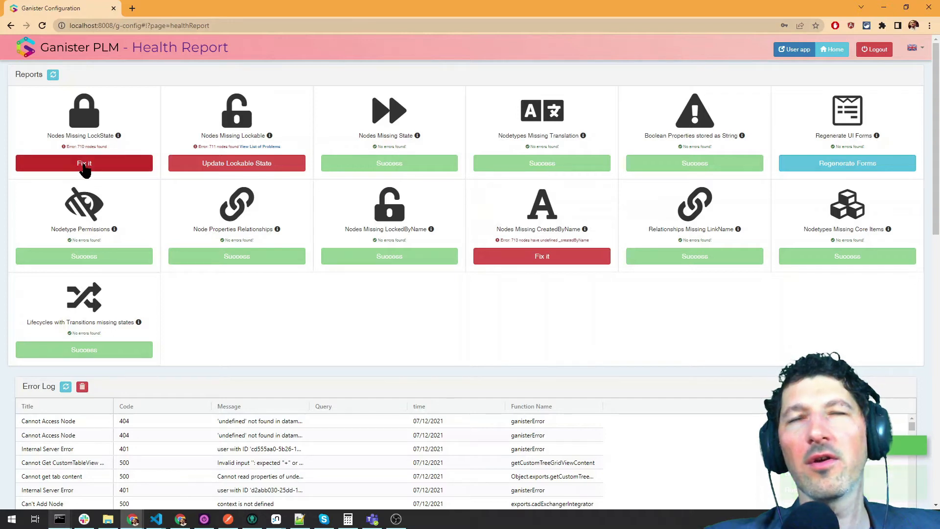
click(81, 169)
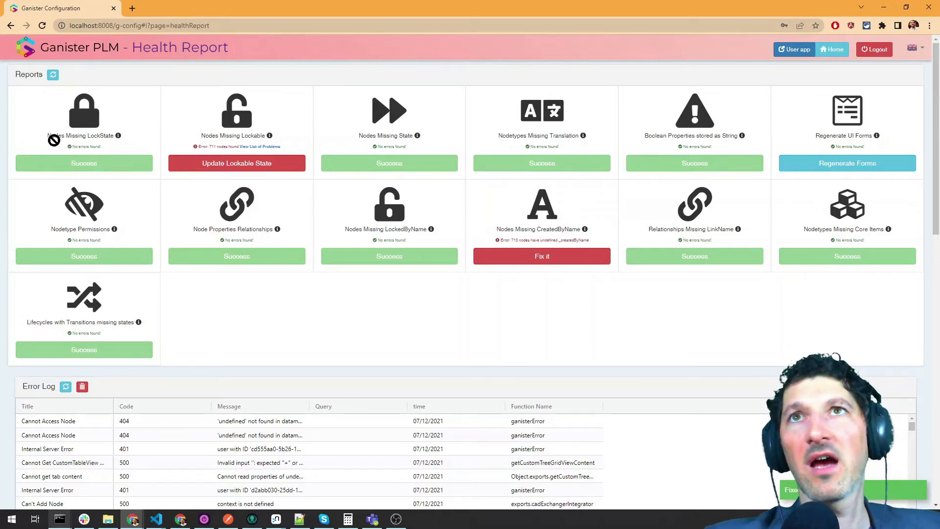
click(241, 165)
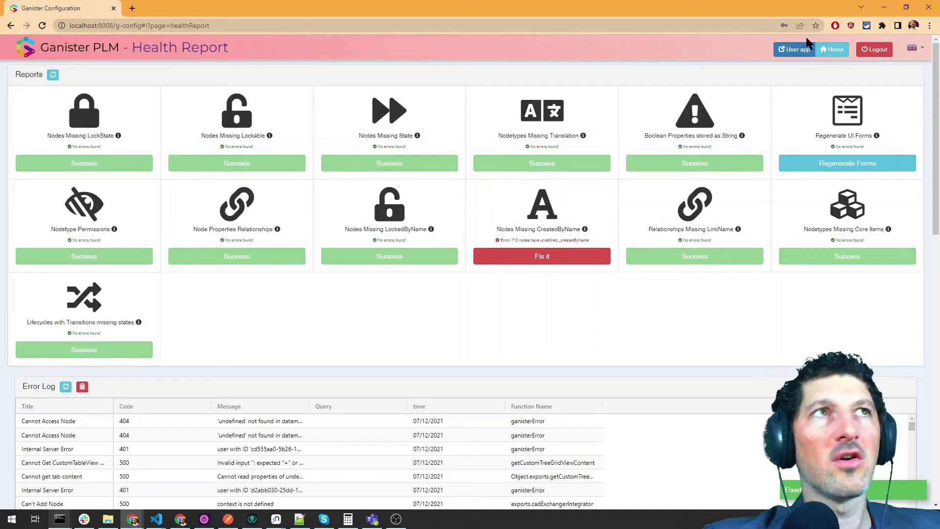
click(794, 49)
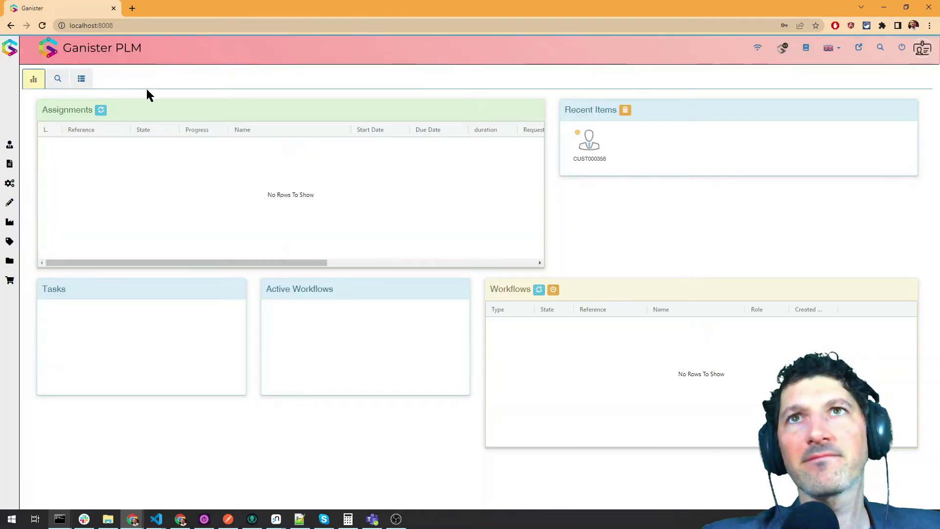
- Open CUST000008 from the Customer list, lock and unlock it for editing, then close it
click(81, 78)
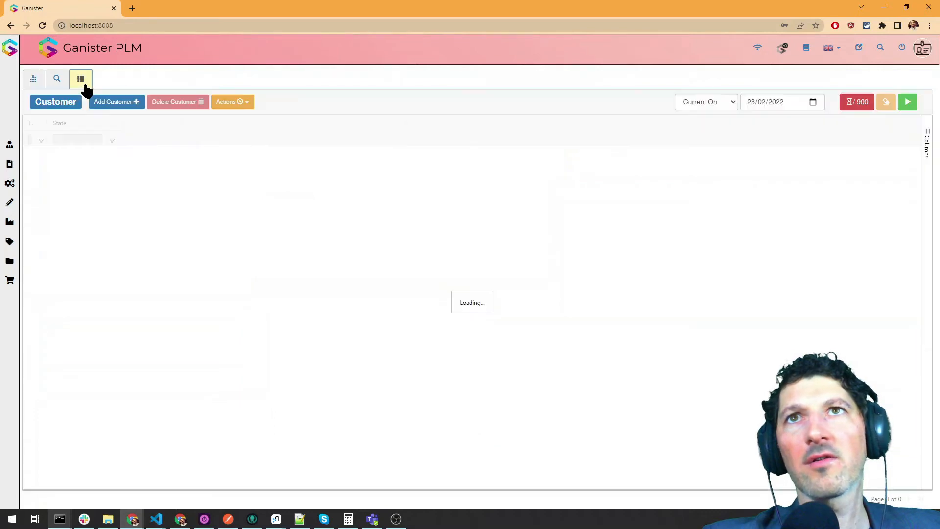
click(214, 258)
double_click(213, 261)
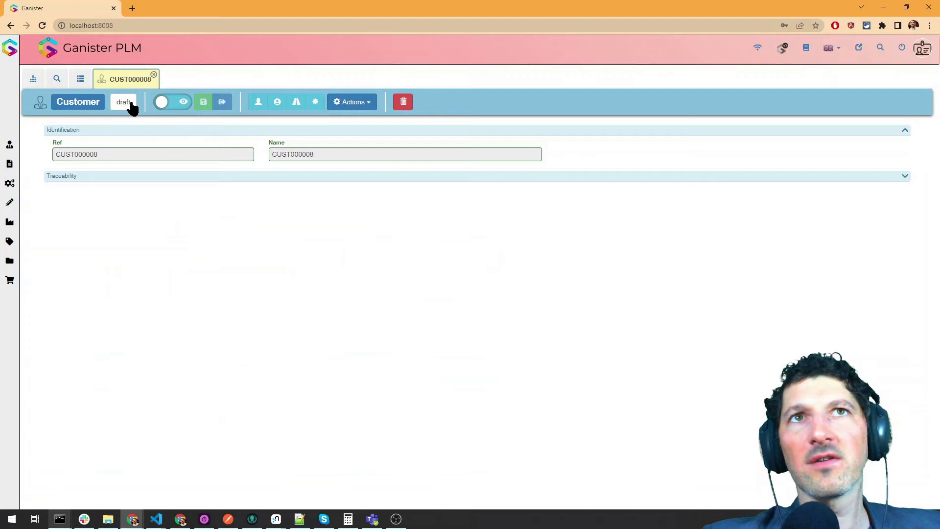
click(178, 102)
click(174, 105)
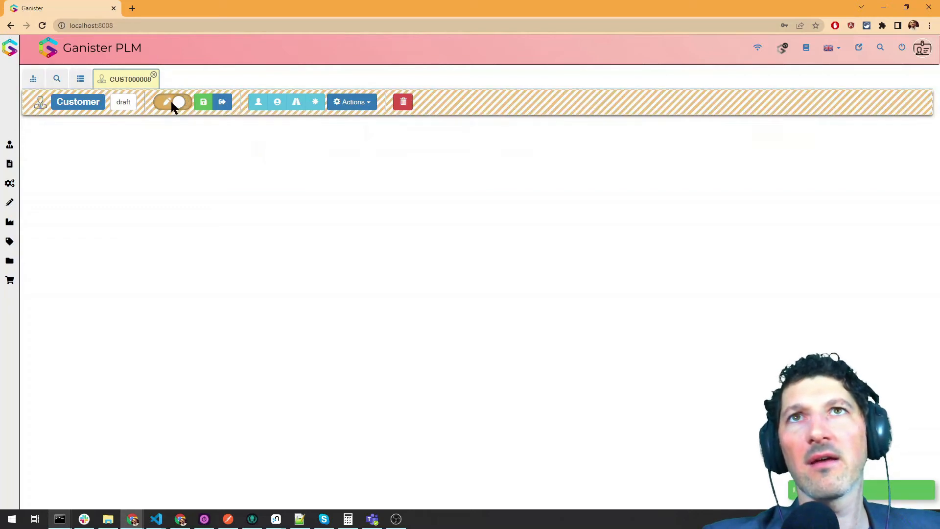
click(154, 75)
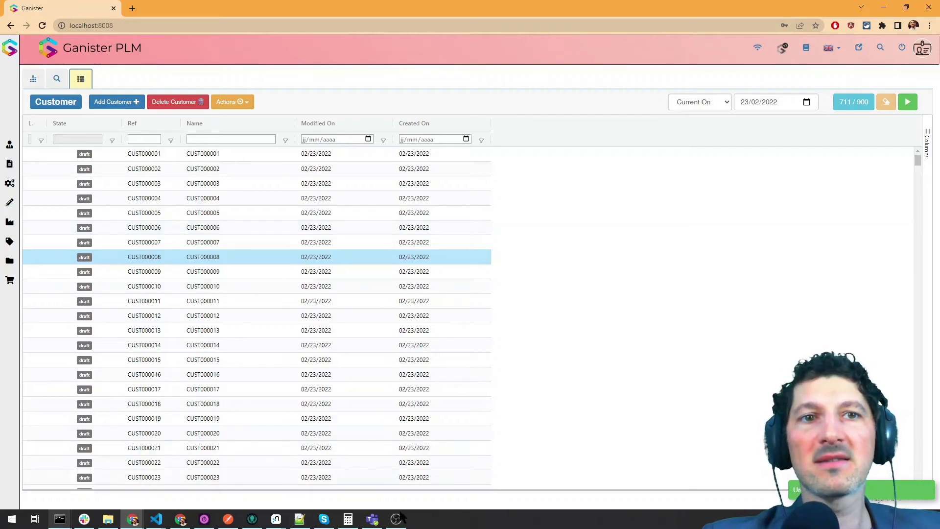
mouse_move(398, 520)
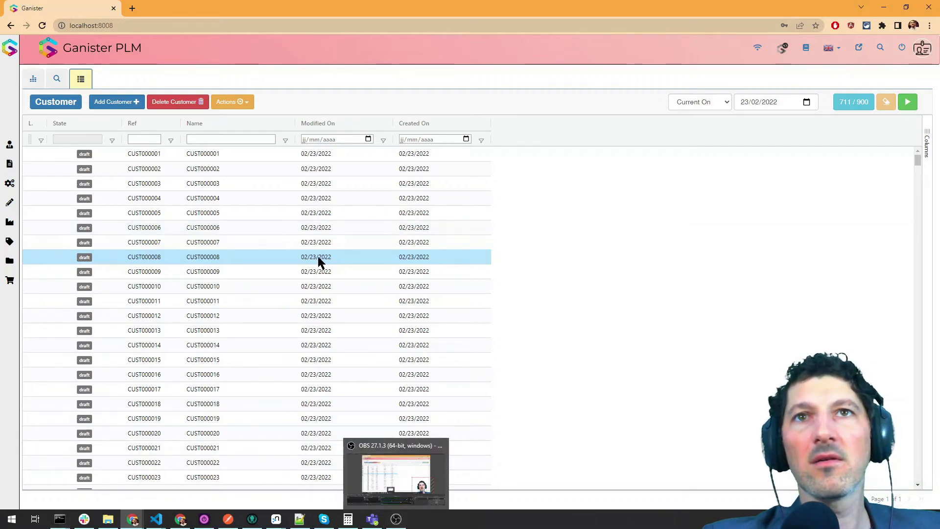
mouse_move(83, 520)
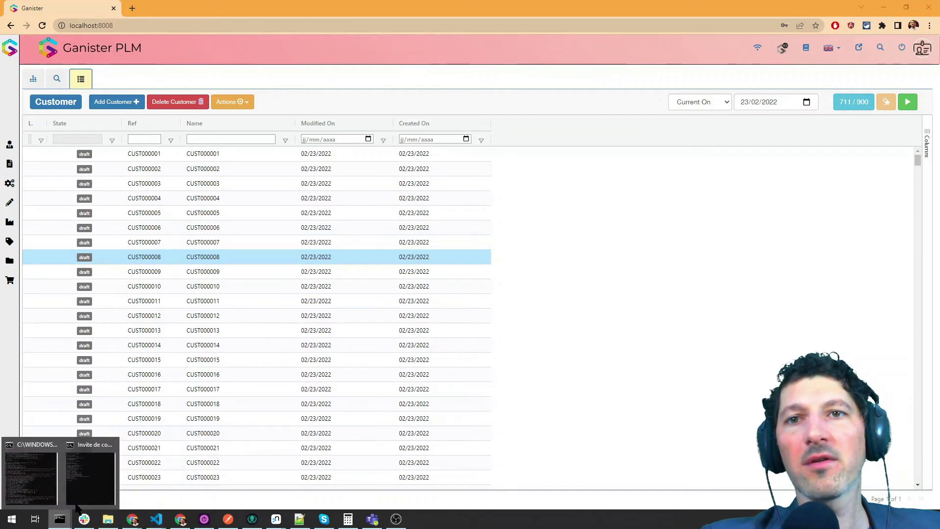
- Rerun npm run dataLoader in Export Template mode, then bring the browser's customer list forward
click(91, 479)
click(632, 243)
key(Up)
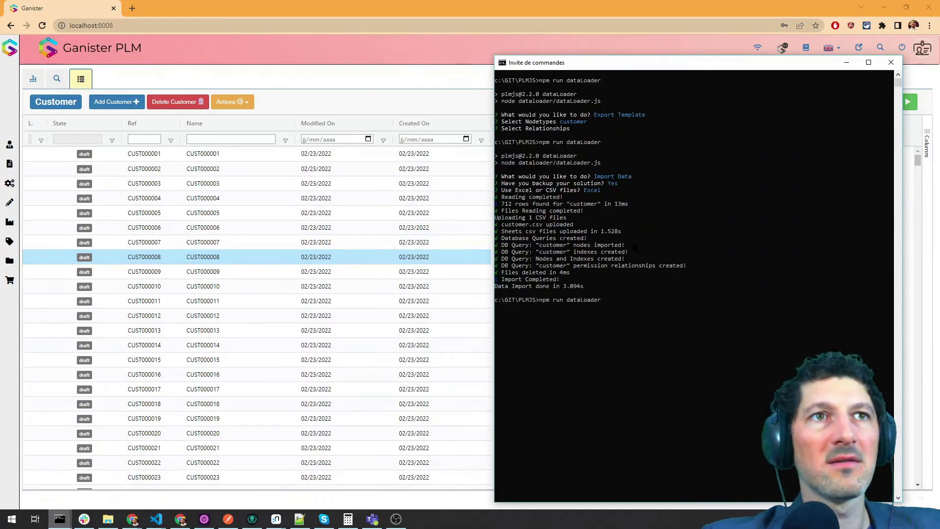
key(Return)
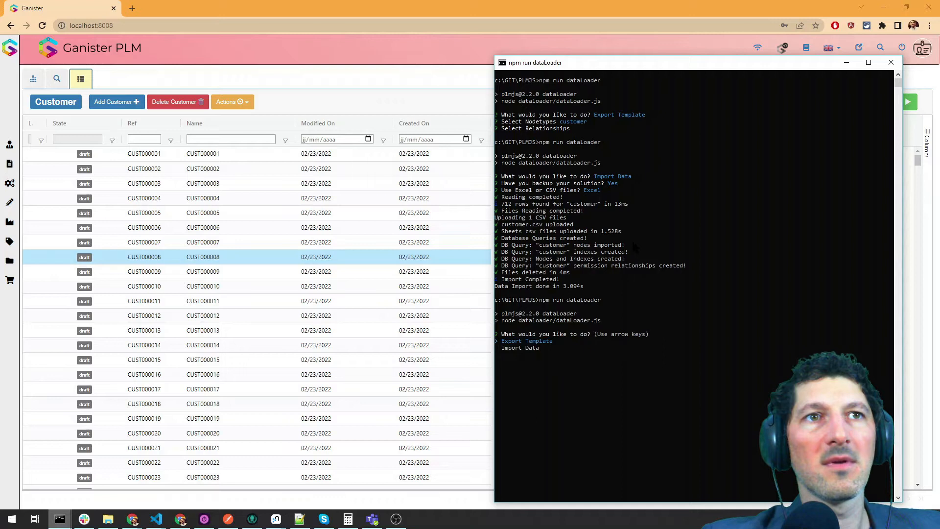
key(Return)
key(Down)
key(Down)
key(Down)
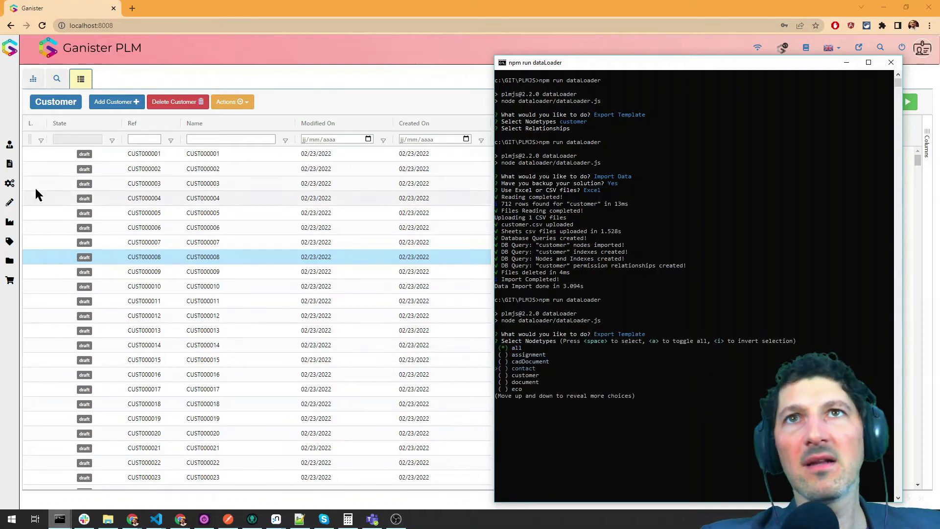
click(216, 211)
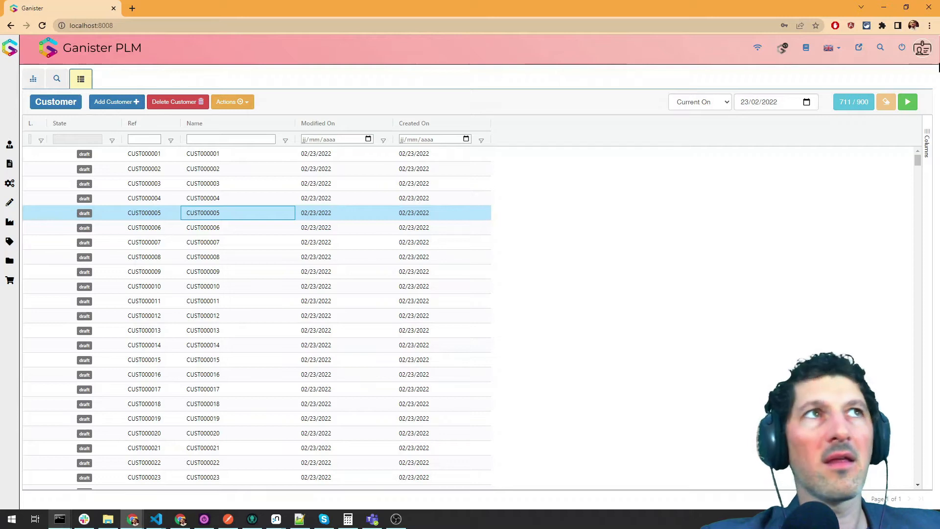
- Open the Datamodel configuration and display the project node type's properties table
click(861, 50)
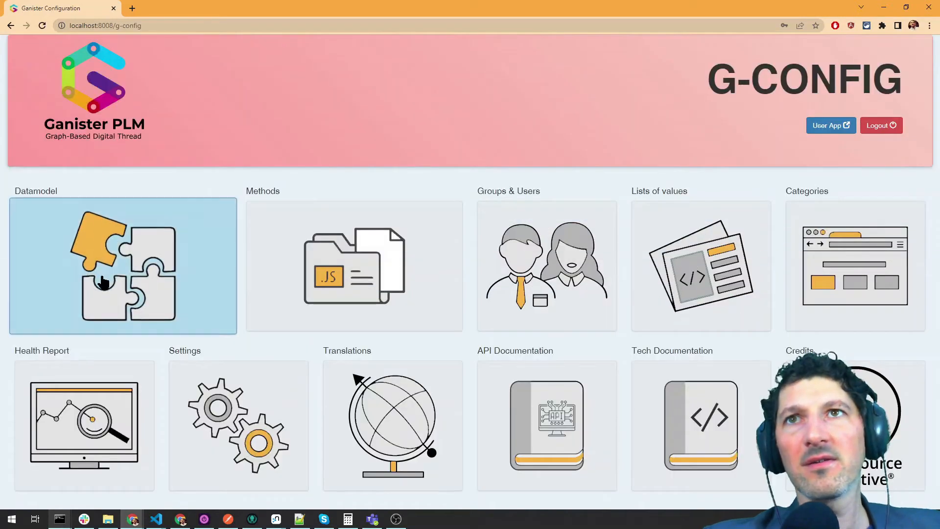
click(103, 283)
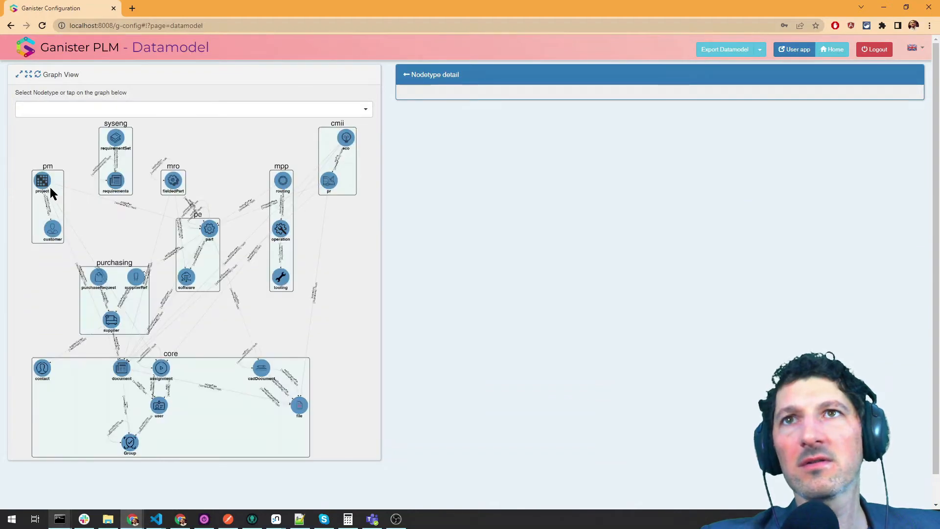
scroll(56, 191, up, 2)
drag(94, 223, 185, 243)
scroll(140, 226, up, 3)
click(119, 181)
drag(150, 296, 53, 278)
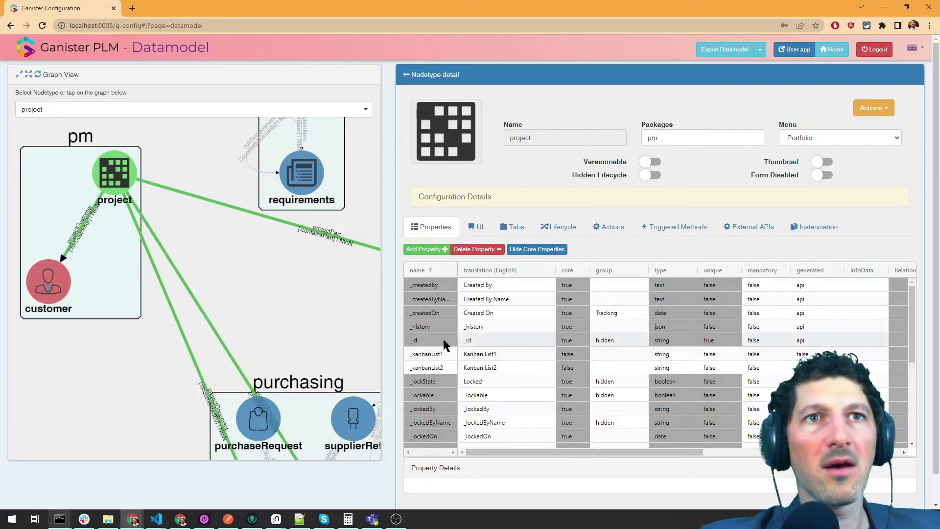
scroll(444, 341, down, 5)
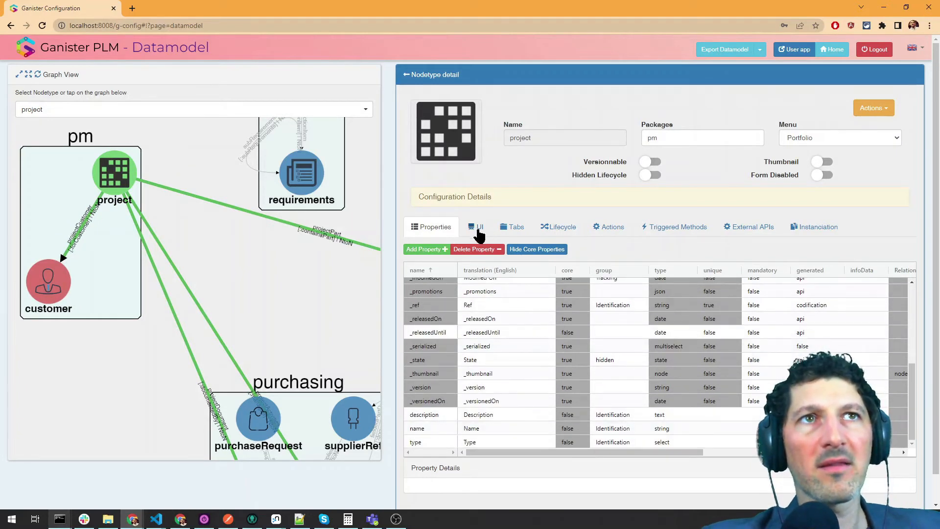
click(509, 226)
click(440, 229)
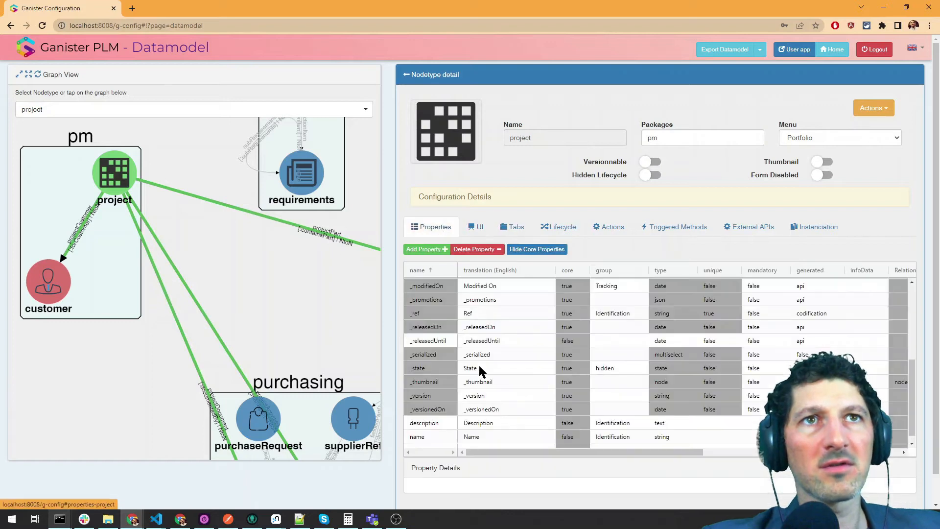
scroll(451, 371, down, 1)
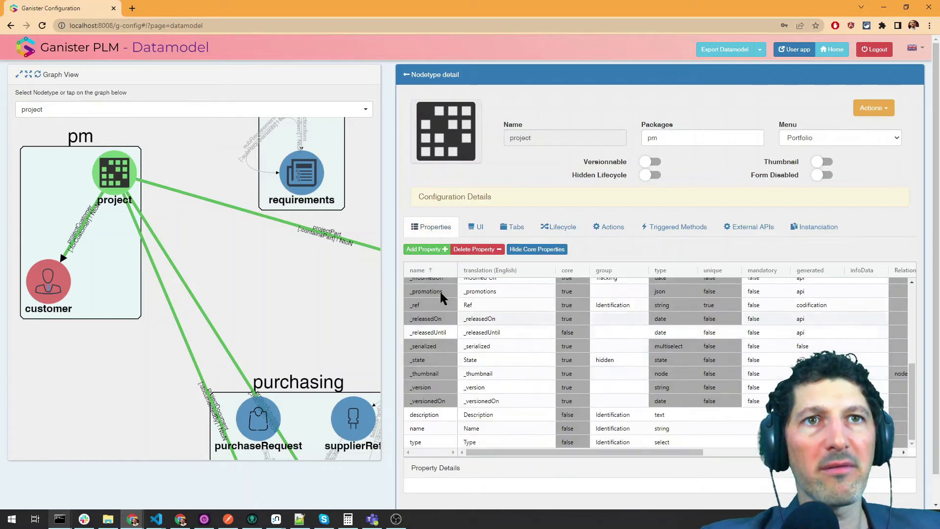
- Add a new 'customer' property to the project node type and show it in the table
click(433, 251)
text(custome)
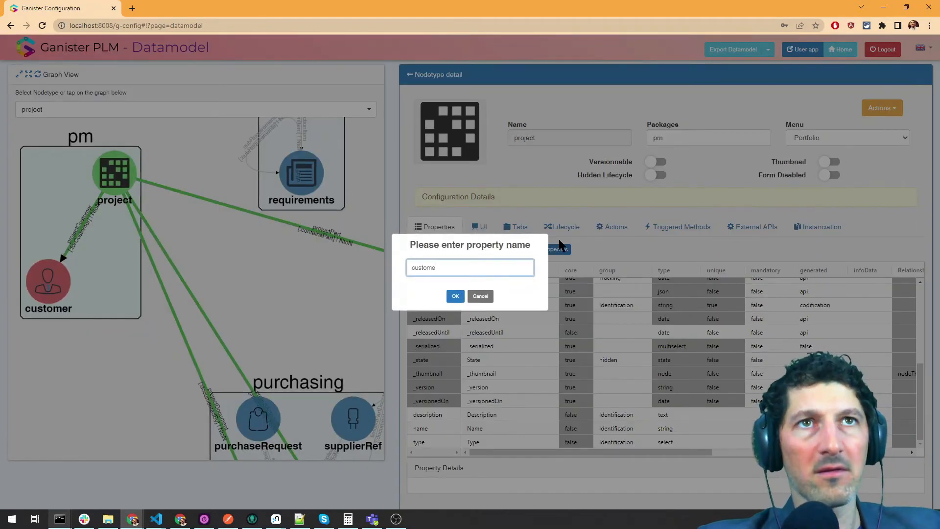
text(r)
key(Return)
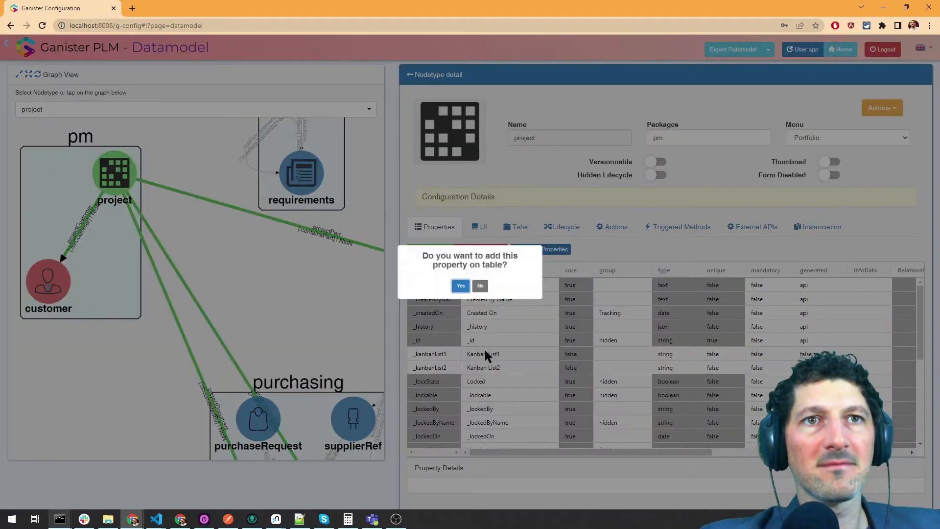
click(456, 287)
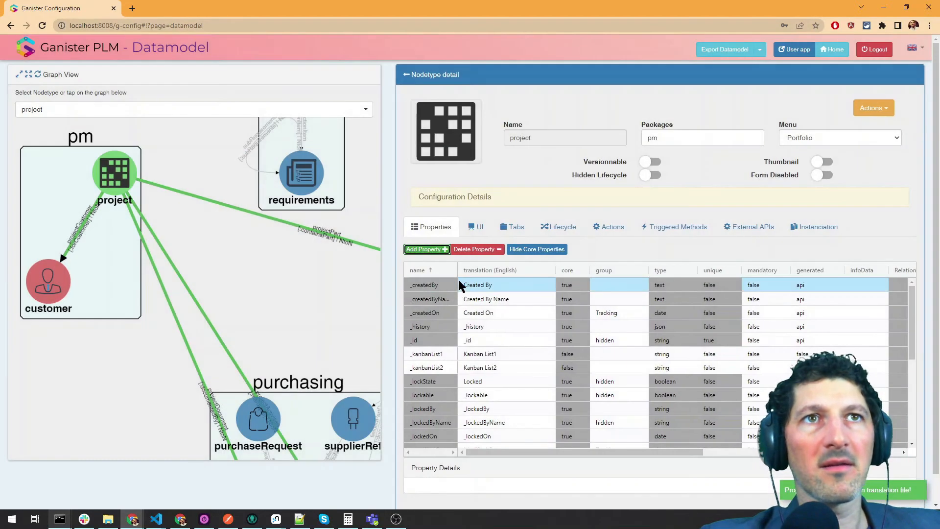
scroll(459, 294, down, 10)
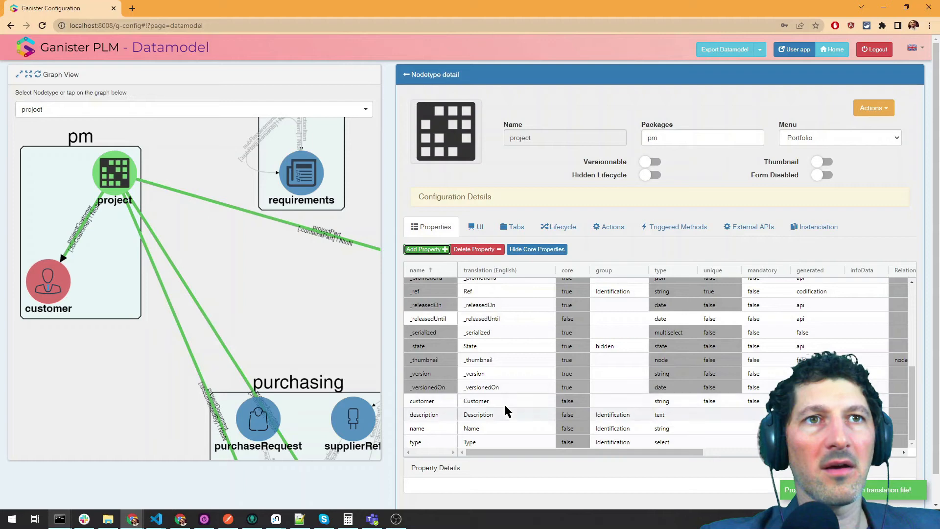
- Set the customer property's type to node, linked to the projectCustomer relationship
click(662, 403)
key(n)
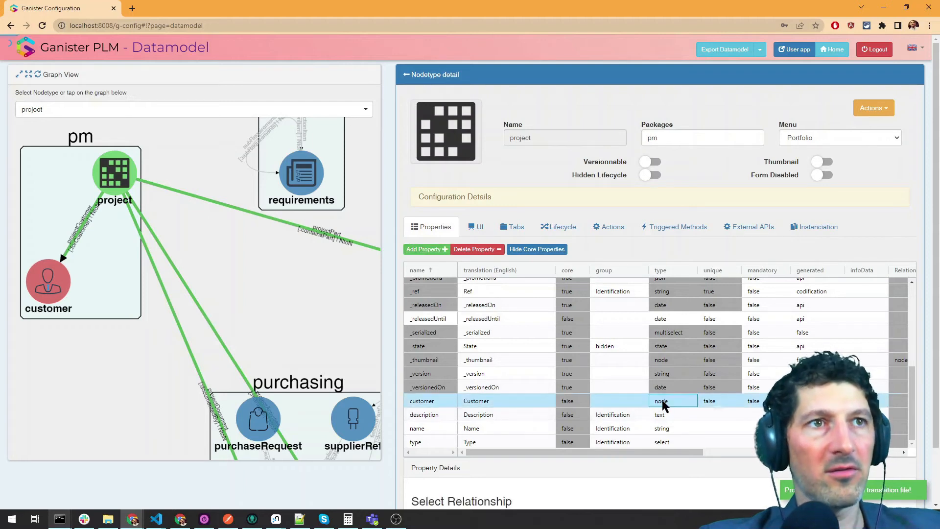
scroll(598, 489, down, 2)
click(514, 457)
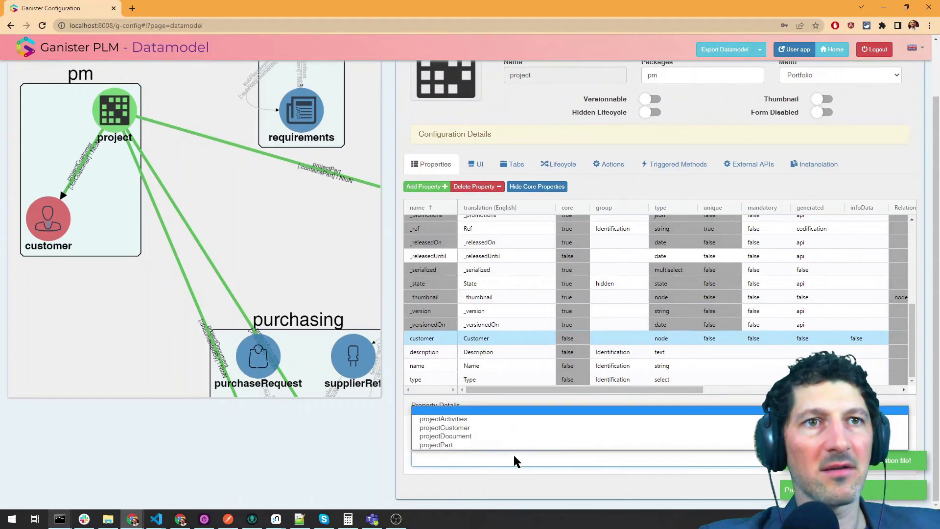
click(484, 433)
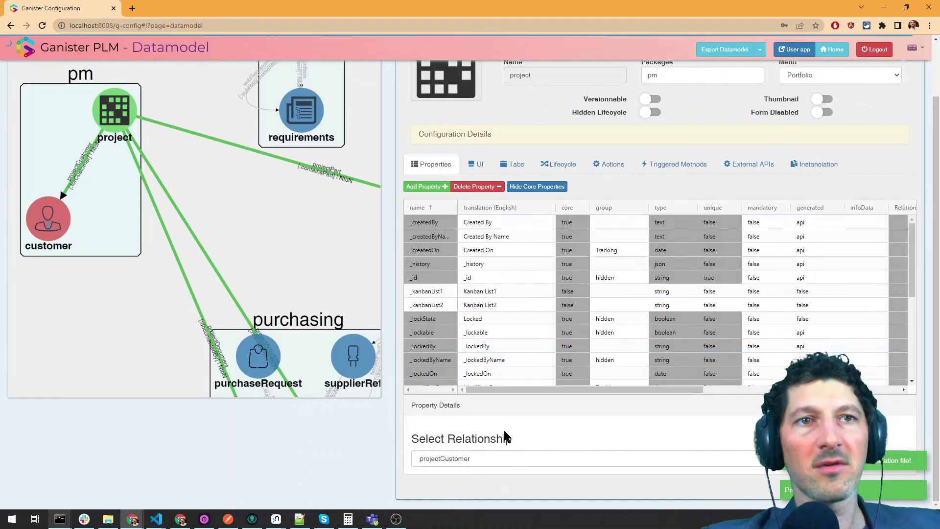
scroll(369, 450, up, 2)
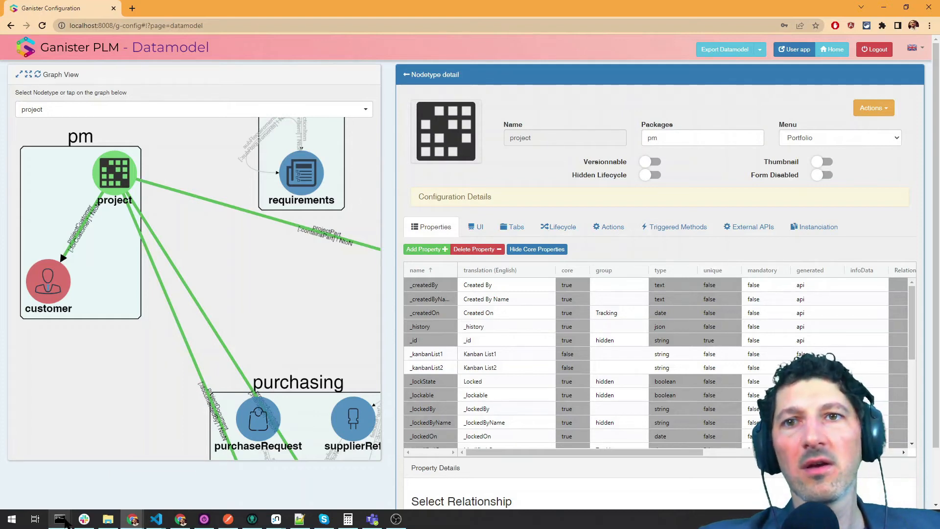
mouse_move(66, 520)
click(90, 477)
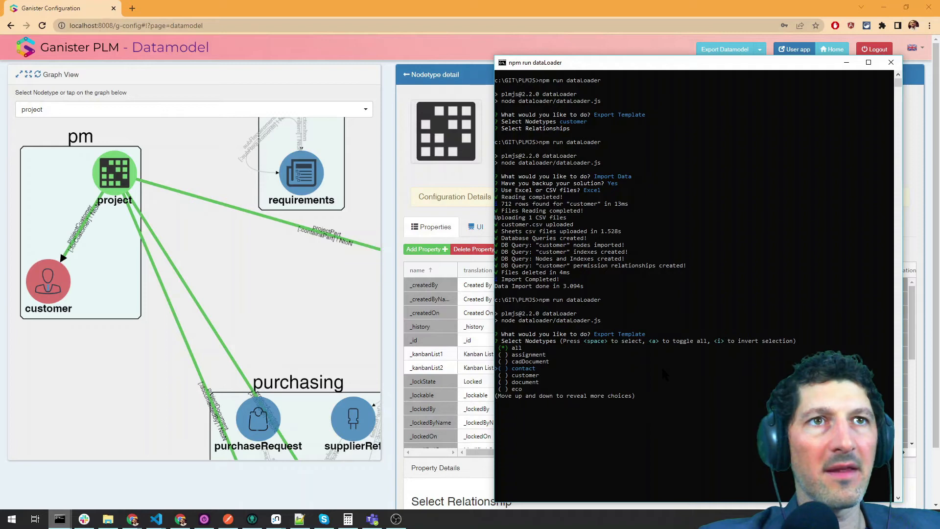
- Uncheck all node types and select only the project node type
key(Up)
key(Up)
key(Up)
key(space)
key(Down)
key(Down)
key(Down)
key(Down)
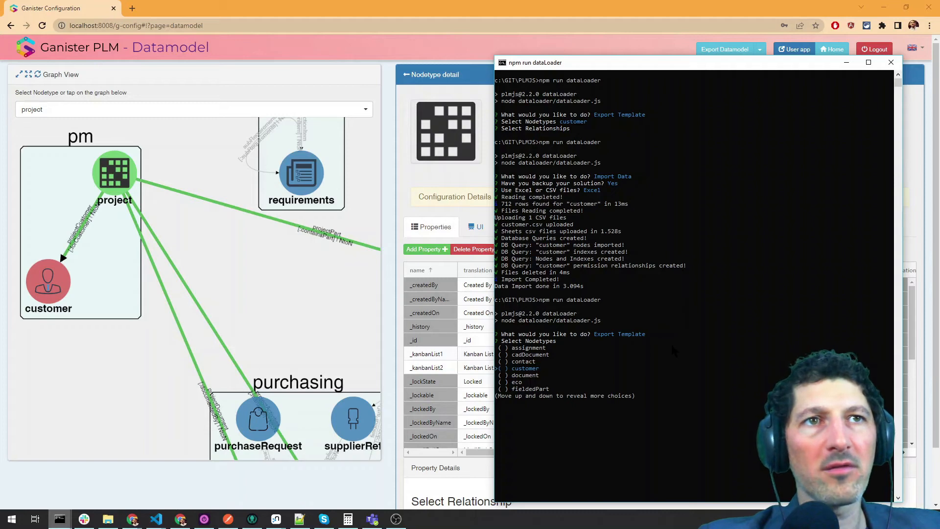
key(Down)
key(Down)
key(Down)
key(Down)
key(Down)
key(Down)
key(Down)
key(Down)
key(Down)
key(Down)
key(Down)
key(Down)
key(Up)
key(Up)
key(Up)
key(Up)
key(Up)
key(Up)
key(Up)
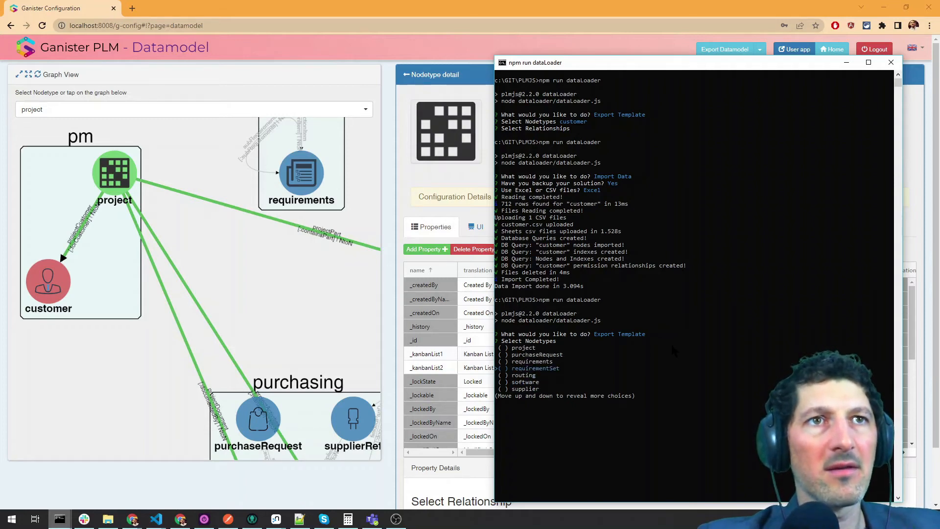
key(Down)
key(space)
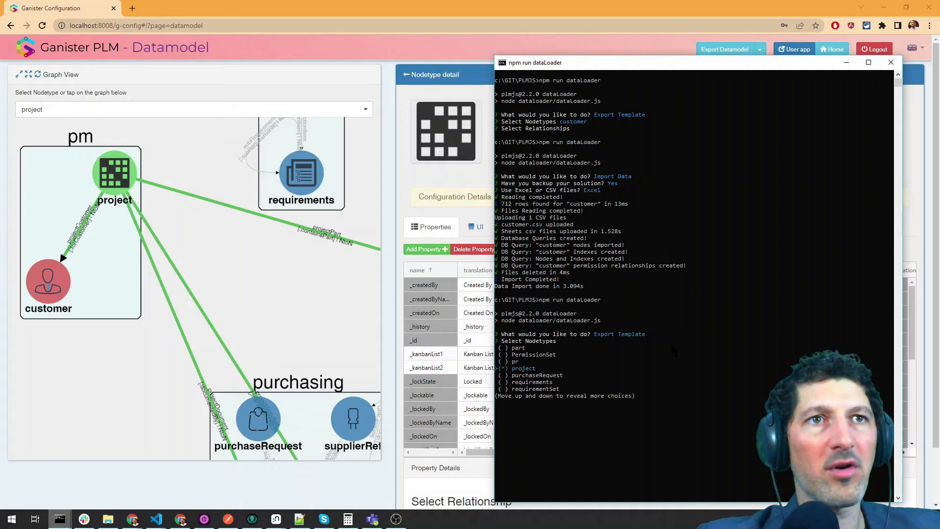
key(Return)
- Check the projectCustomer relationship and export the template
key(Down)
key(Down)
key(Down)
key(Down)
key(space)
key(Up)
key(Up)
key(Up)
key(Up)
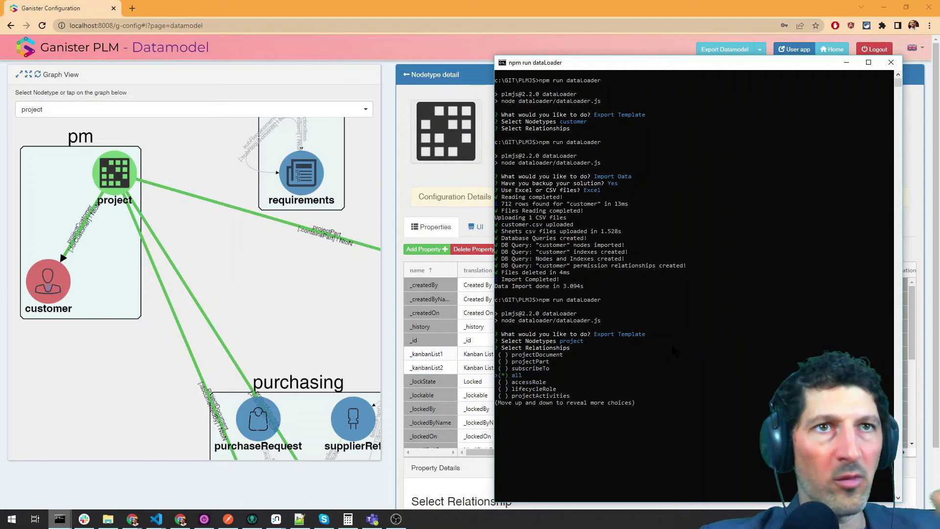
key(Down)
key(Down)
key(Down)
key(Up)
key(Up)
key(Up)
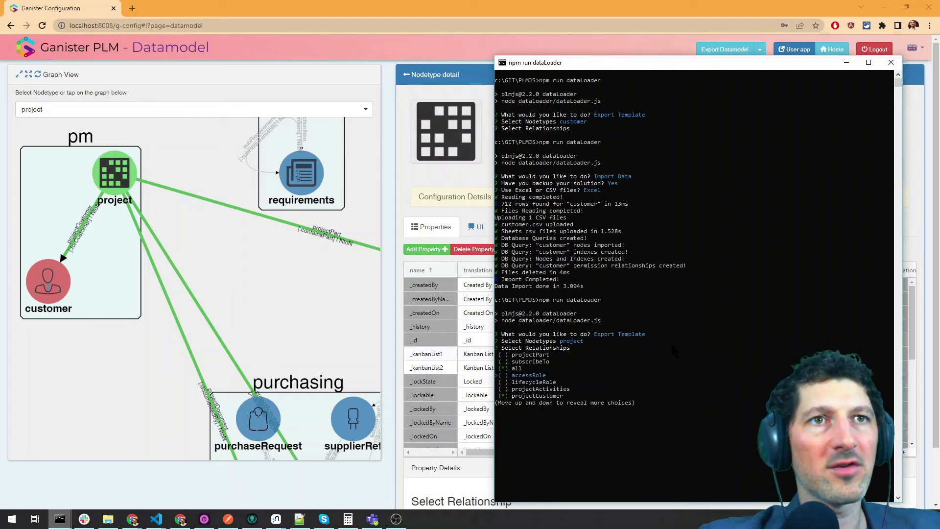
key(Return)
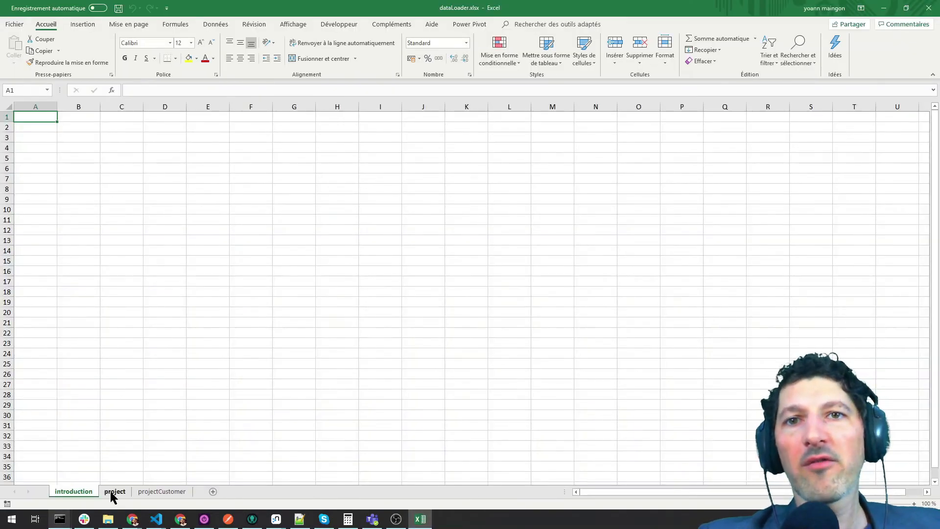
- Enter PROJ00001 as the project's _id in cell A3 of the project sheet
click(110, 492)
click(148, 492)
click(122, 490)
click(43, 139)
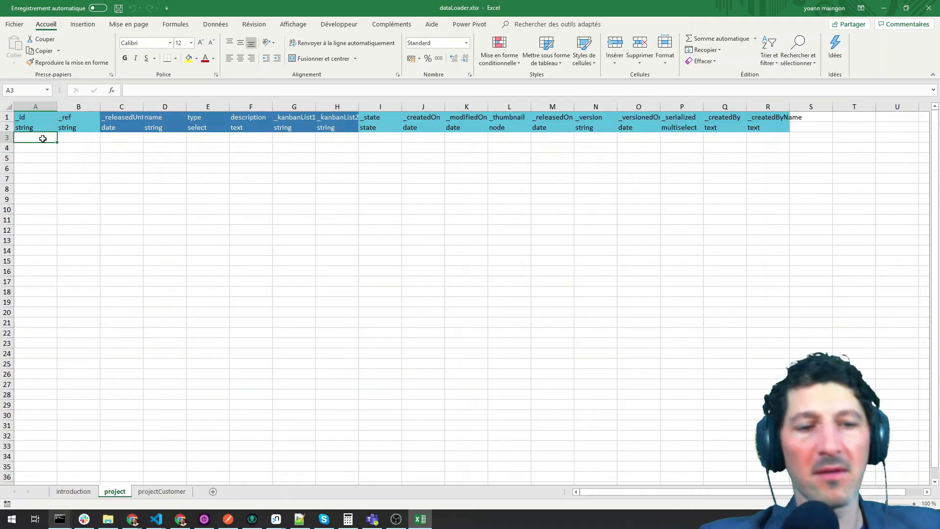
text(PROJ00)
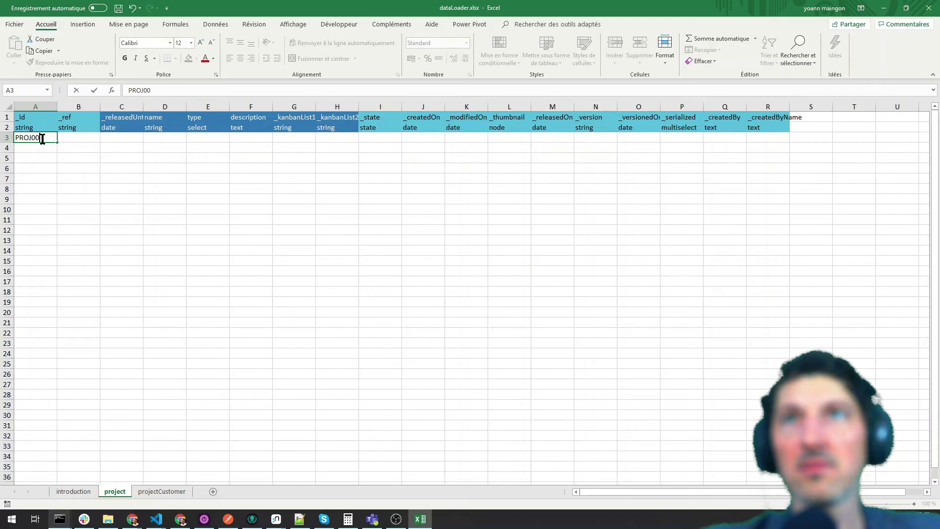
text(001)
click(38, 130)
- Copy PROJ00001 into the project's _ref and name cells
click(46, 138)
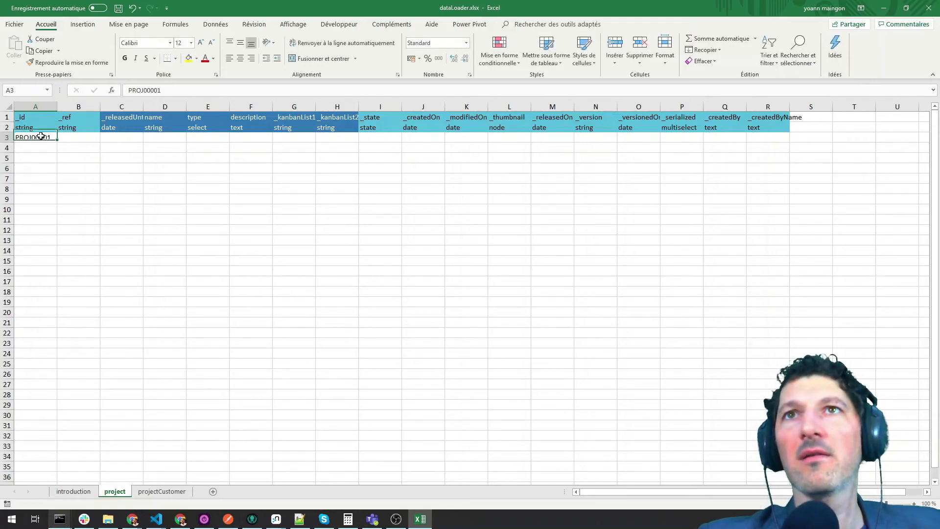
key(ctrl+c)
click(75, 138)
key(ctrl+v)
click(147, 138)
key(ctrl+v)
click(191, 201)
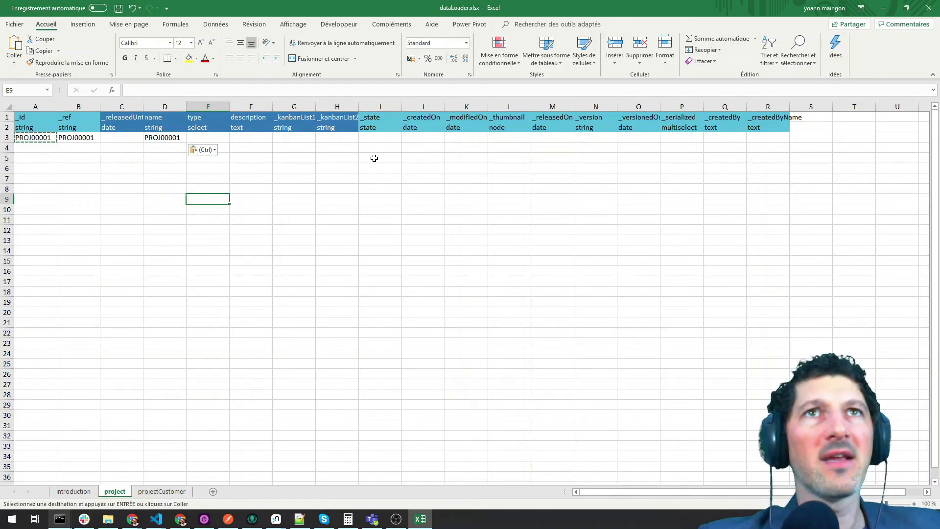
click(53, 151)
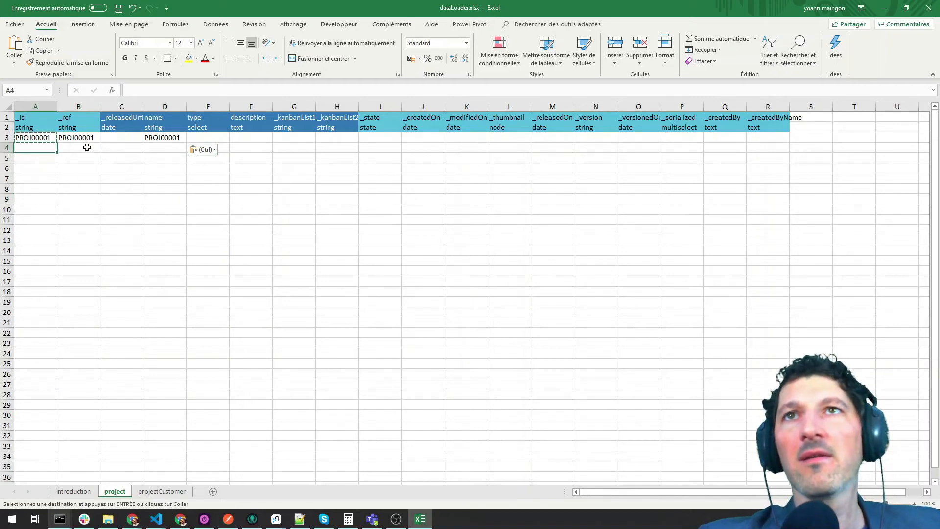
- Paste PROJ00001 as the source_id on the projectCustomer sheet
click(163, 491)
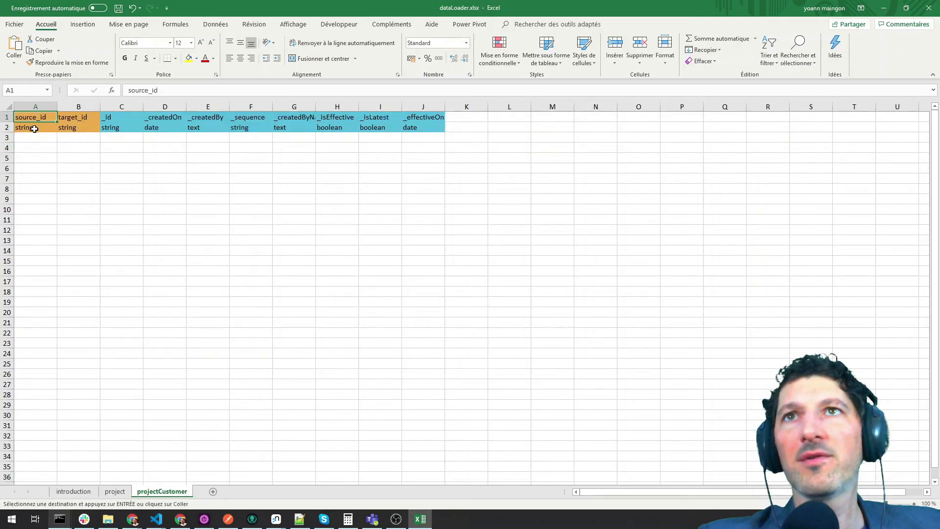
click(109, 493)
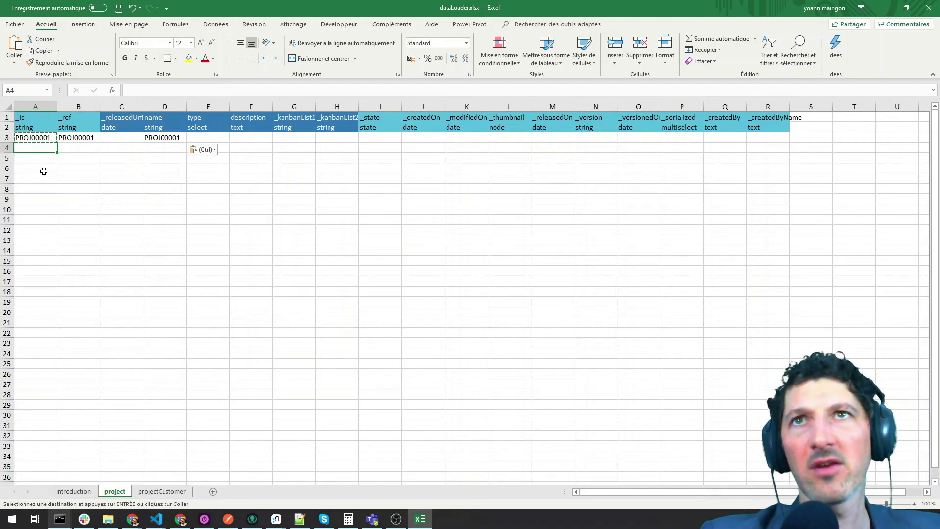
click(162, 492)
click(41, 136)
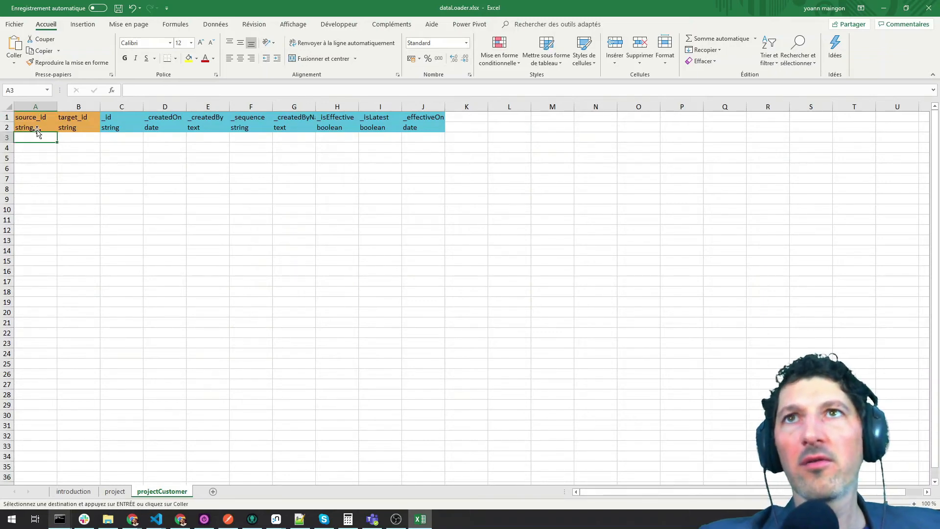
key(ctrl+v)
click(74, 137)
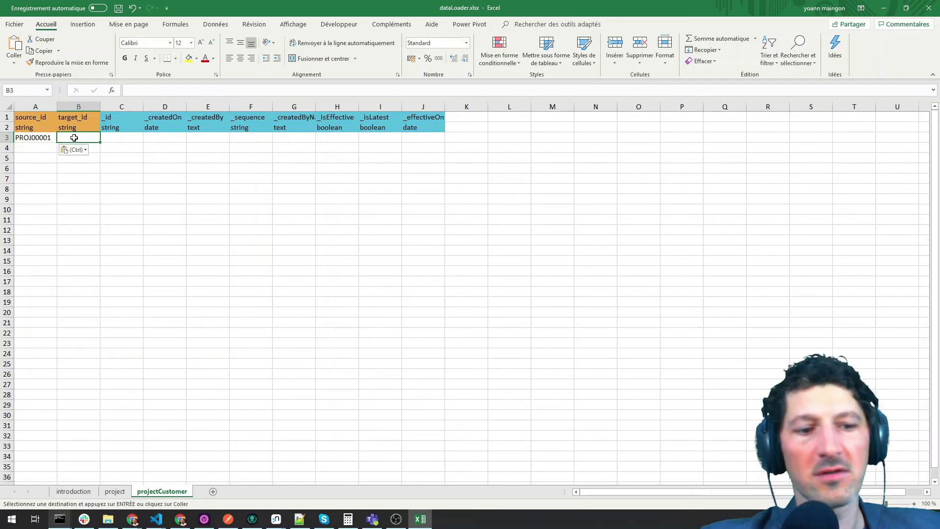
key(alt+Tab)
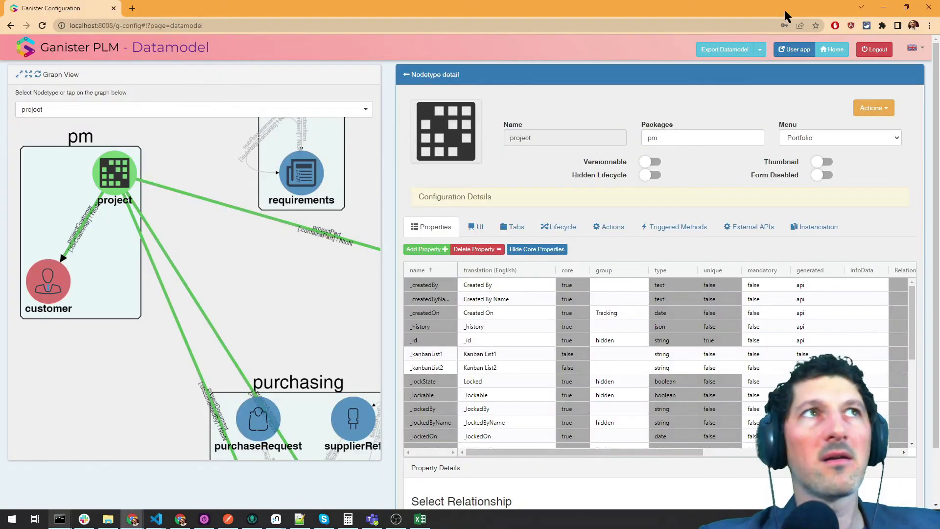
- Open customer CUST000358 in the user app and paste its reference as target_id
click(794, 49)
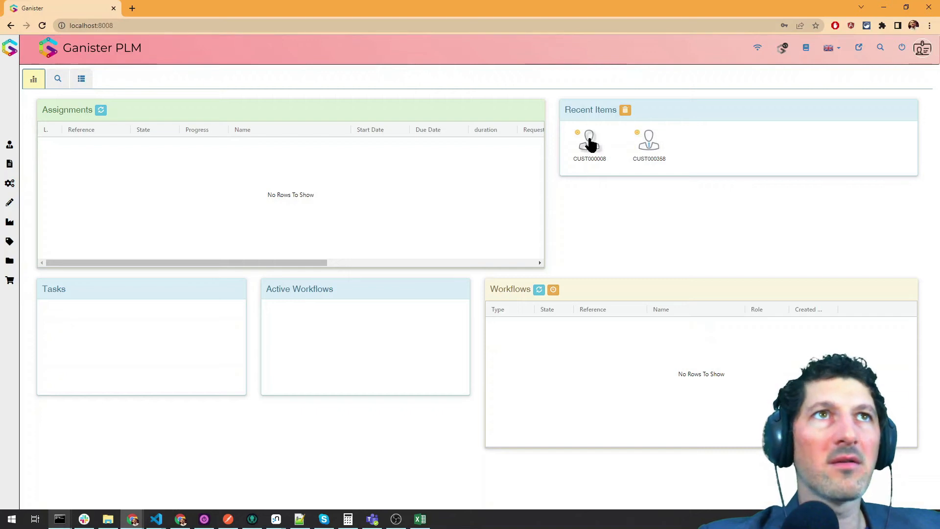
click(647, 145)
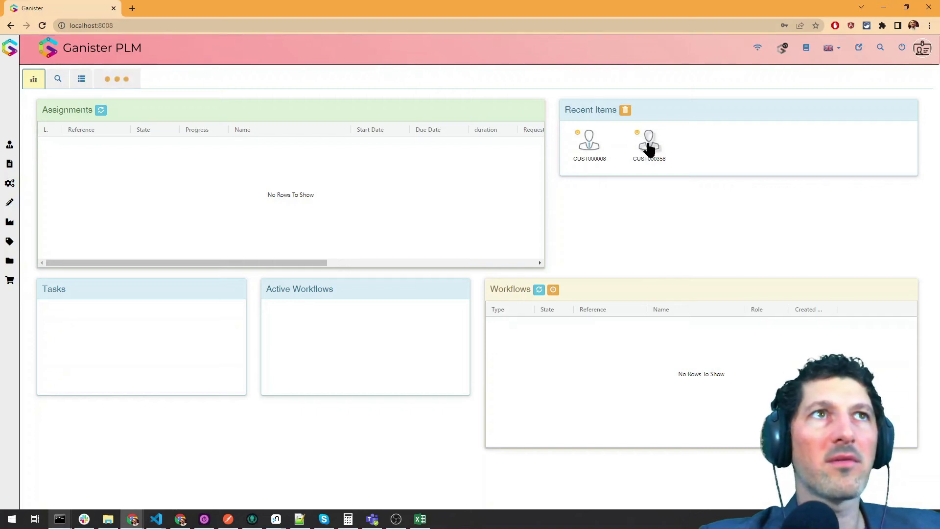
double_click(137, 153)
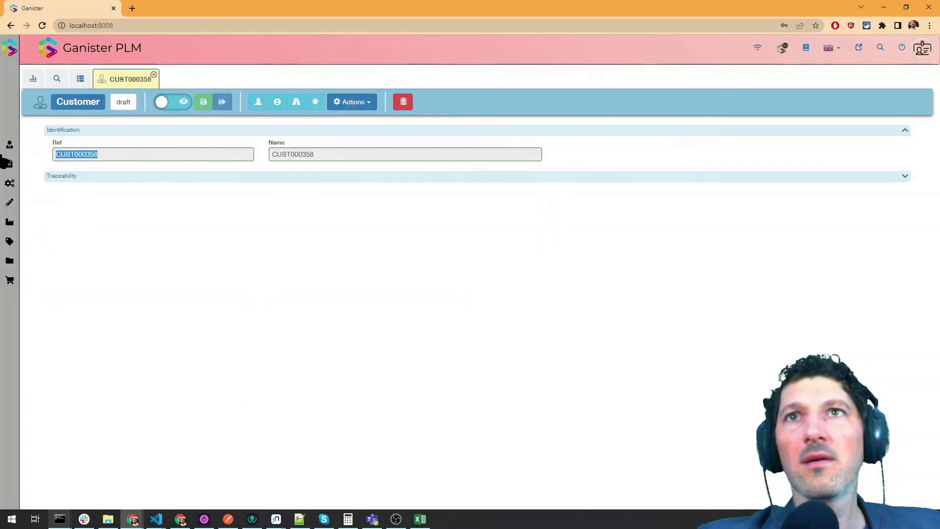
key(alt+Tab)
key(ctrl+v)
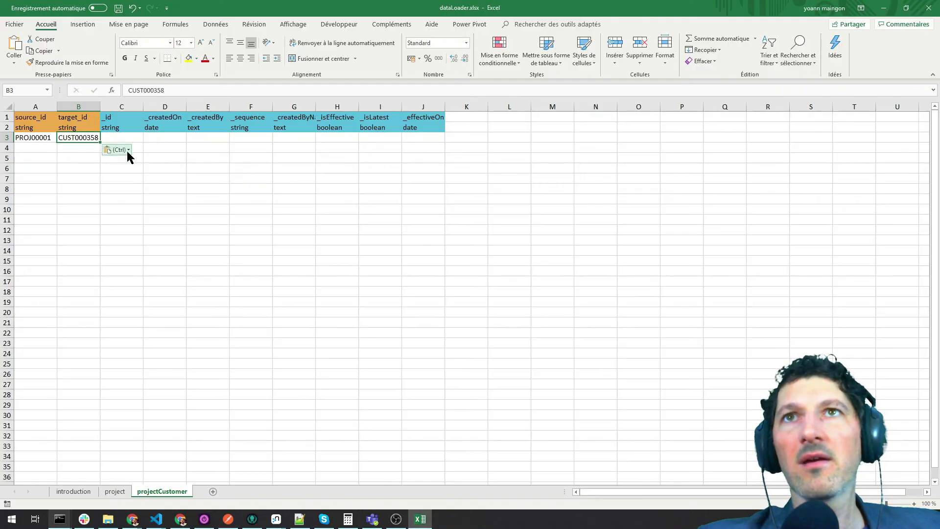
- Set the link's _id to PROJ00001CUST000358 and widen column C to fit it
key(Tab)
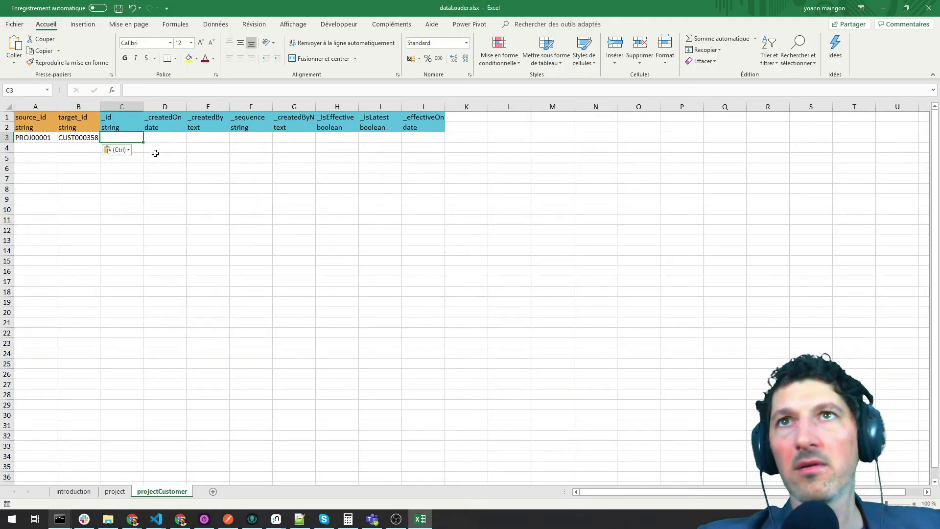
click(37, 139)
key(ctrl+c)
click(122, 137)
key(ctrl+v)
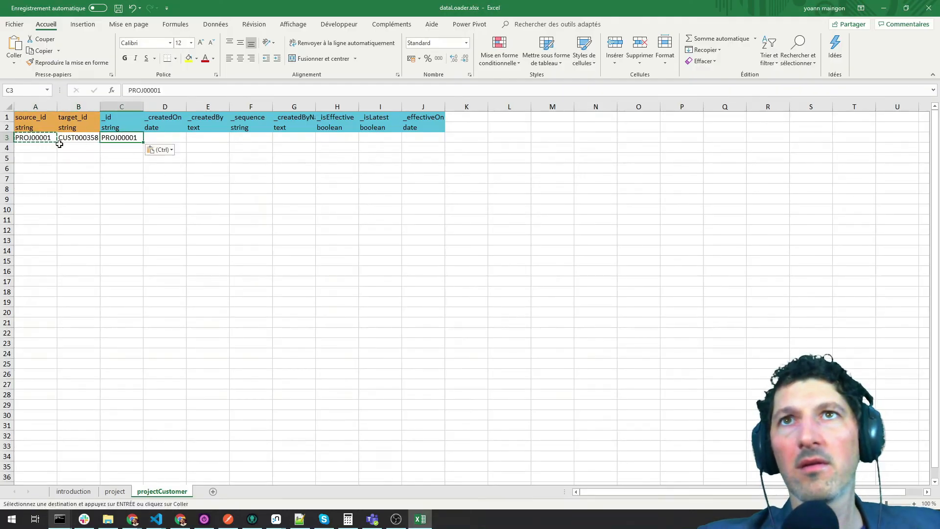
click(71, 137)
click(188, 90)
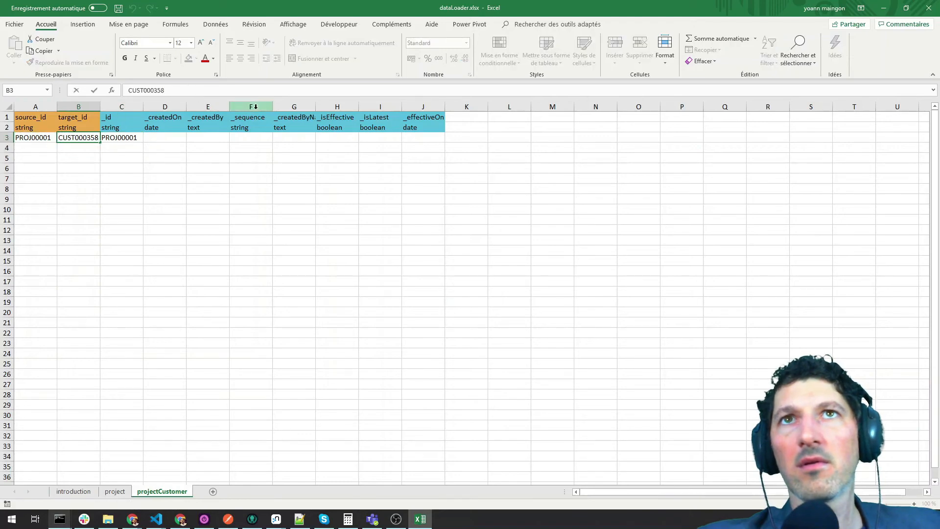
drag(176, 89, 129, 90)
key(ctrl+c)
click(120, 137)
click(167, 90)
key(ctrl+v)
click(205, 156)
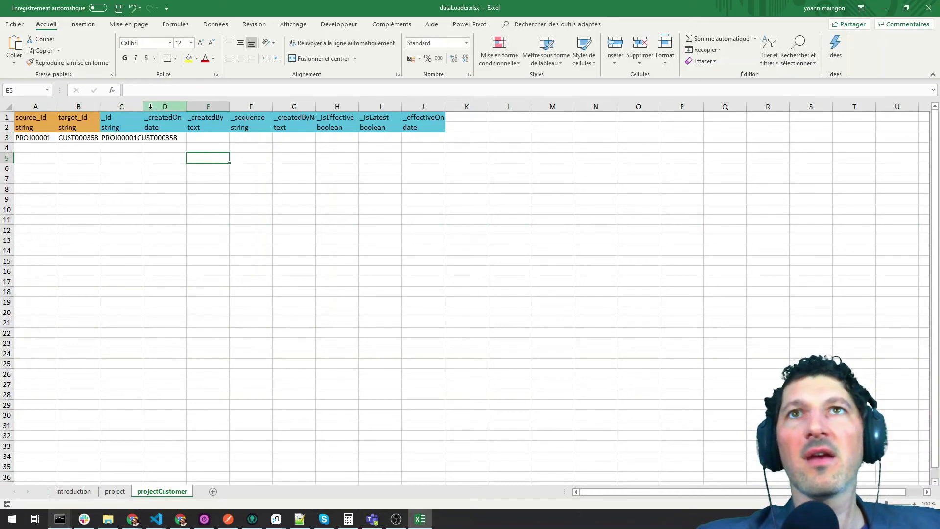
drag(143, 107, 191, 107)
click(217, 202)
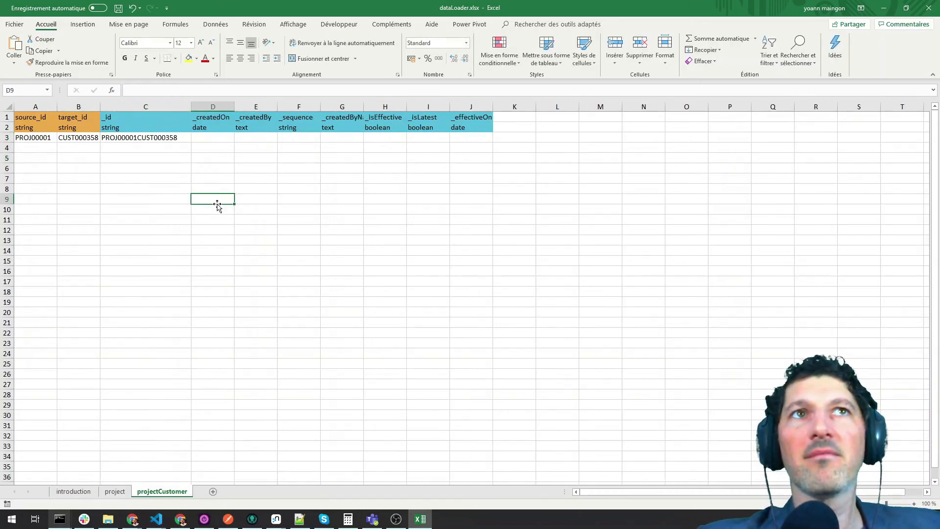
- Enter 10 as the _sequence in F3, then save and close the workbook
click(302, 137)
text(10)
key(Return)
click(343, 213)
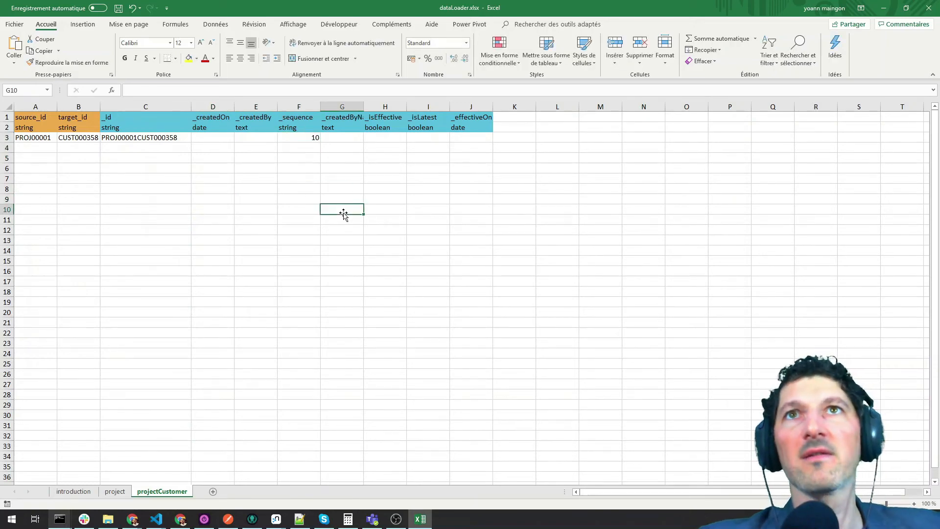
click(929, 8)
click(413, 271)
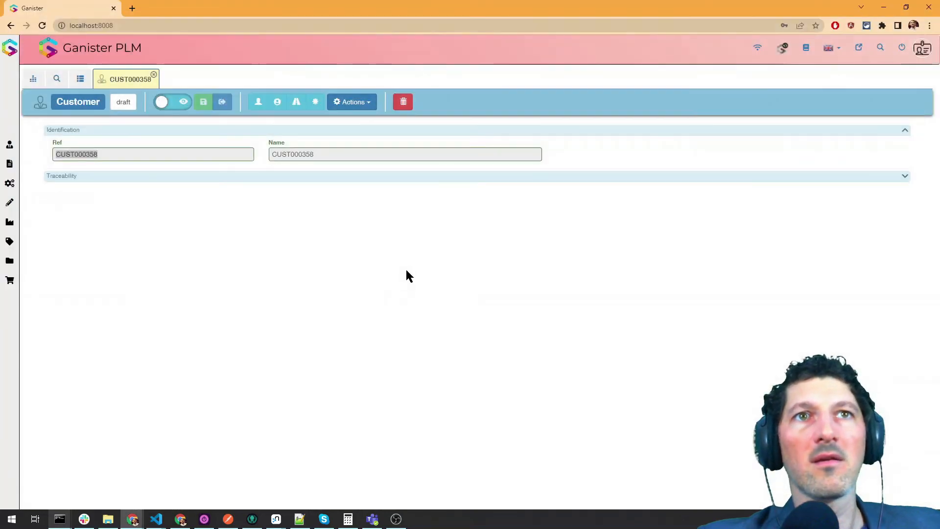
- Rerun npm run dataLoader and import the project data from Excel with a backup
key(alt+Tab)
key(Up)
key(Return)
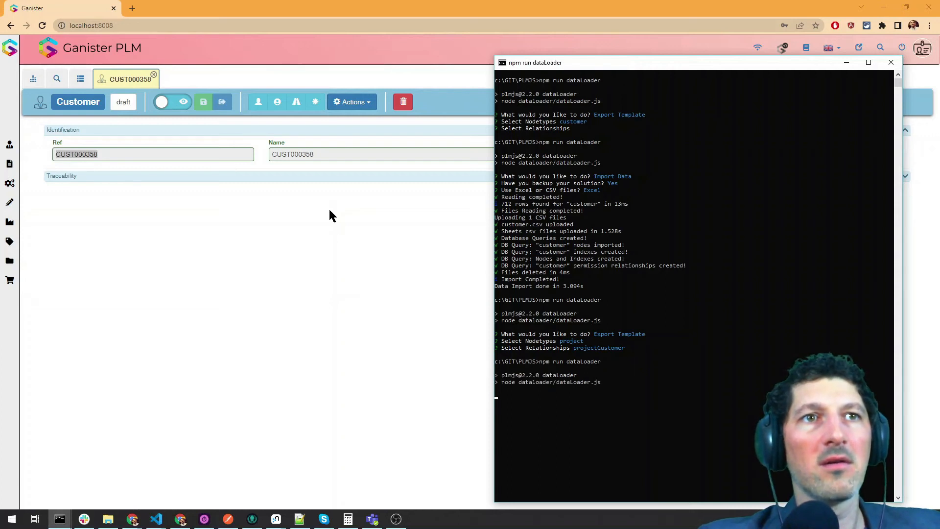
key(Down)
key(Return)
key(Return)
key(Return)
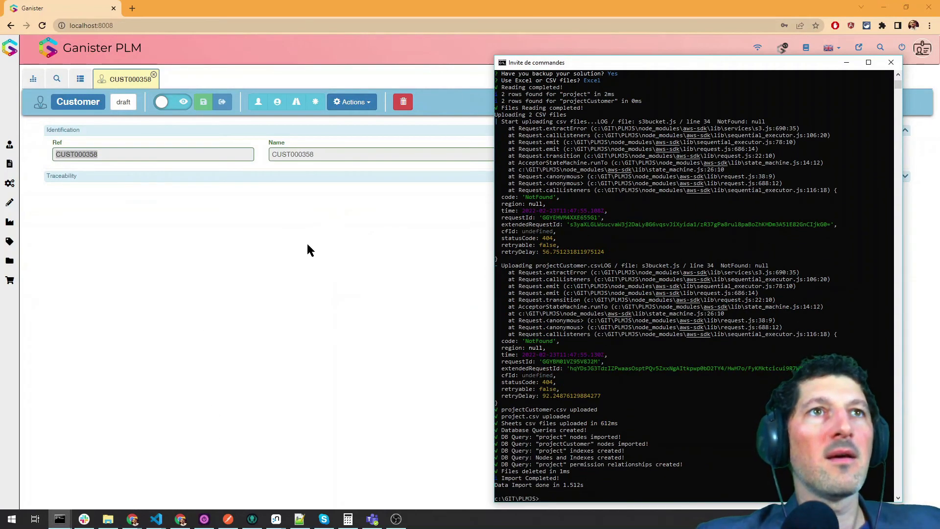
click(292, 272)
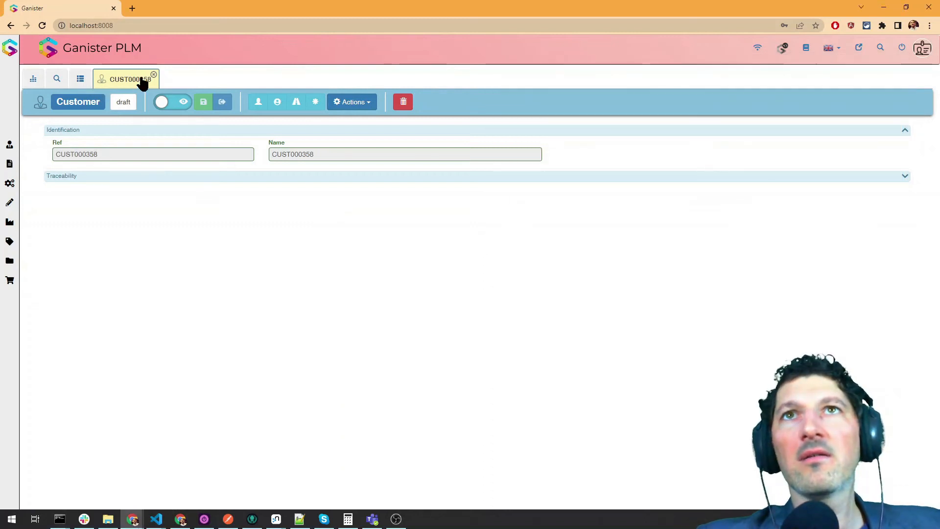
- Open PROJ00001 from CUST000358's relationship graph via the forCustomer link
click(318, 102)
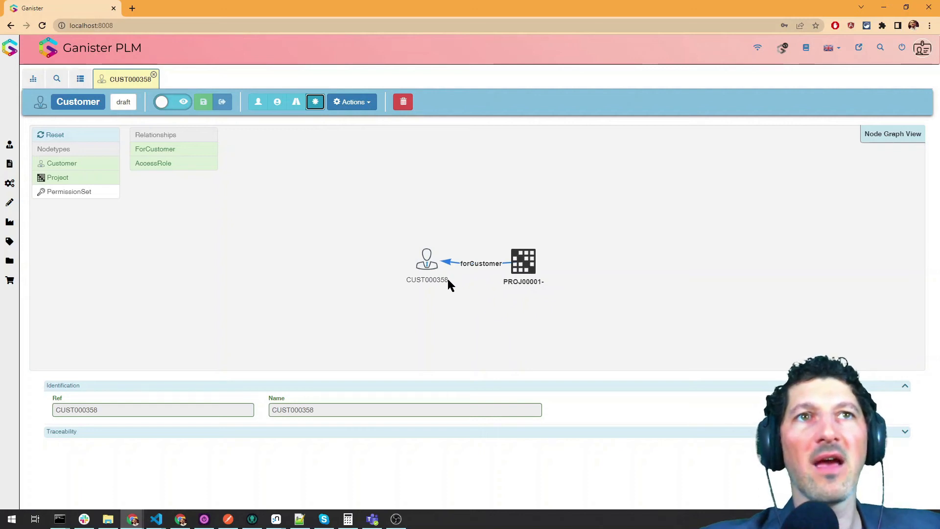
double_click(534, 266)
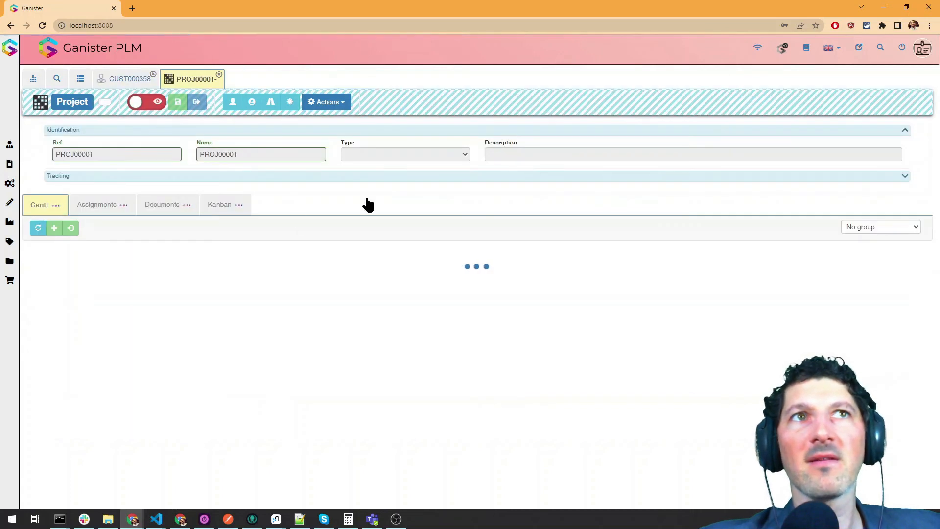
- Show the Customer list view with the imported customers
click(80, 79)
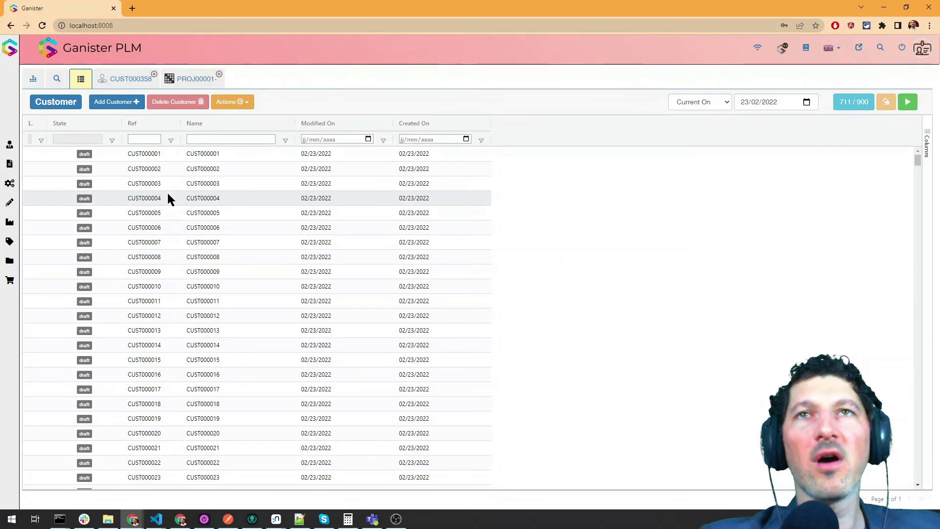